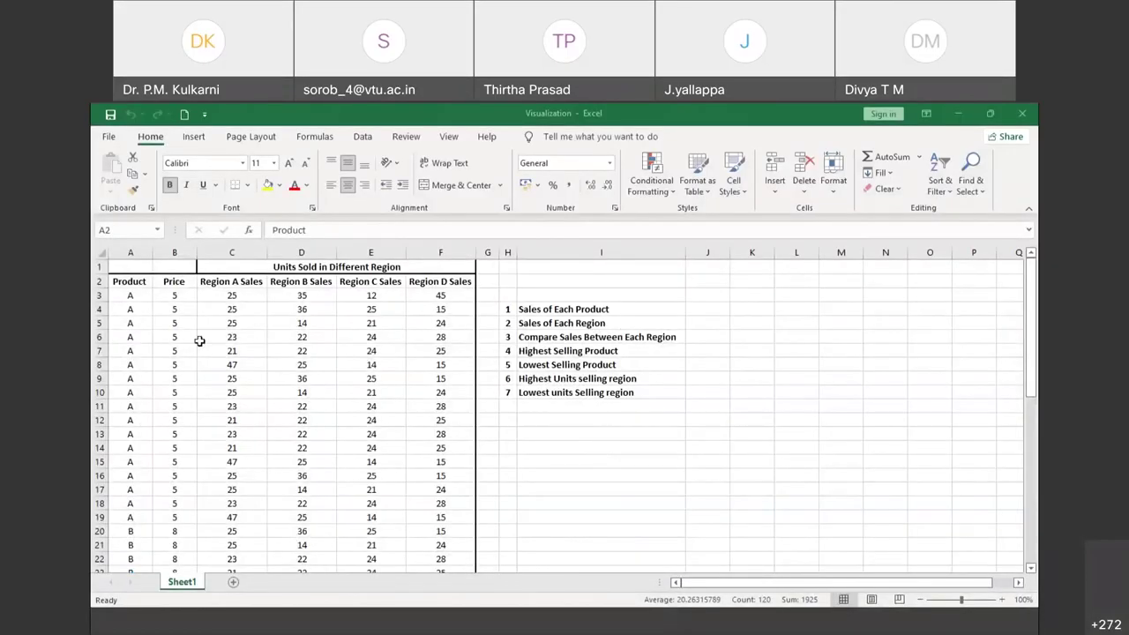
# Highlight the sales table range A2:F22 with a yellow fill
pyautogui.click(120, 282)
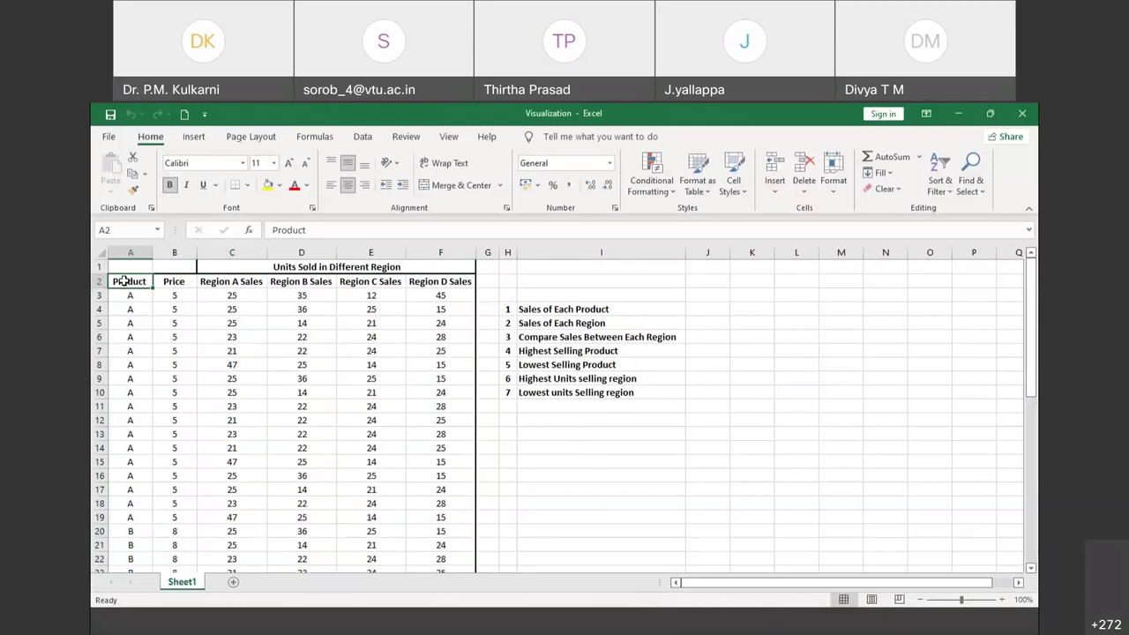
pyautogui.moveTo(130, 328); pyautogui.dragTo(432, 552)
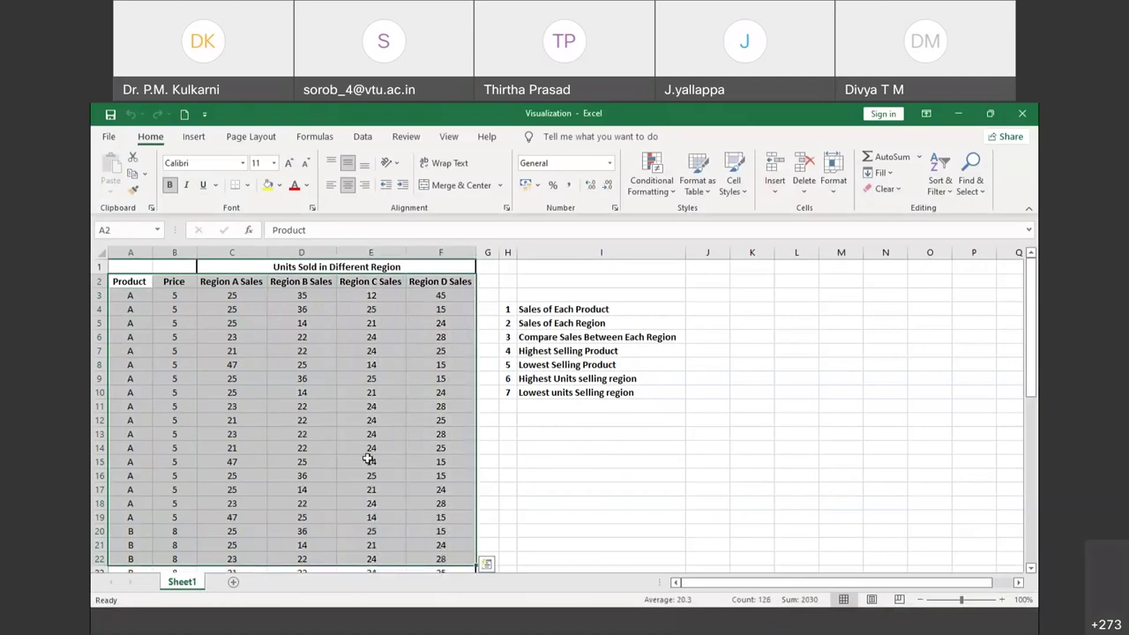
pyautogui.click(266, 185)
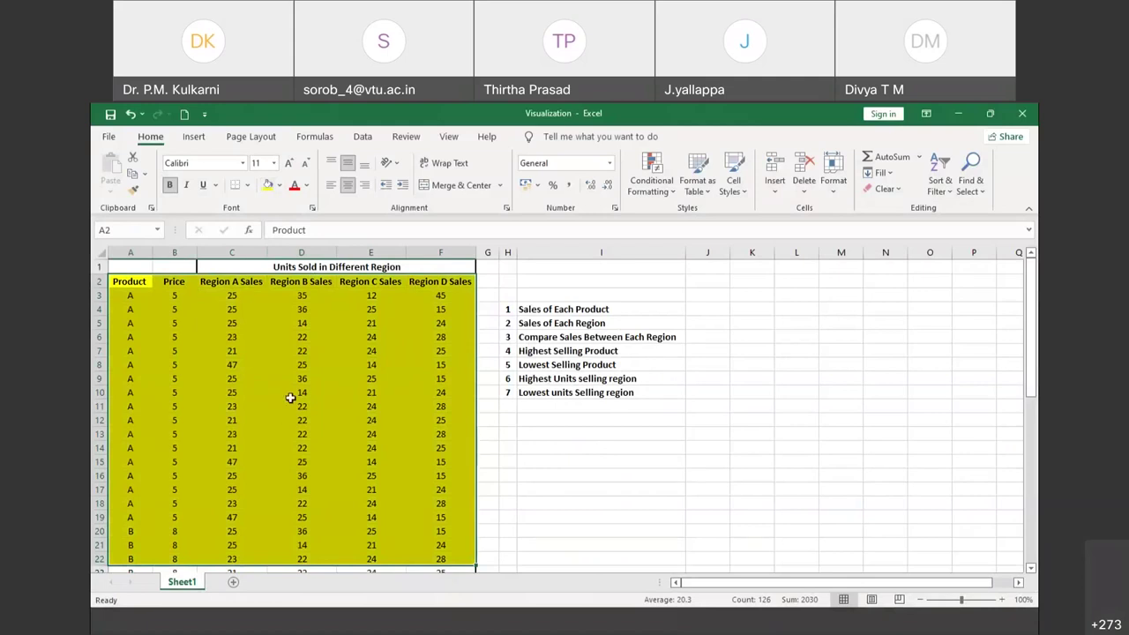
pyautogui.click(132, 297)
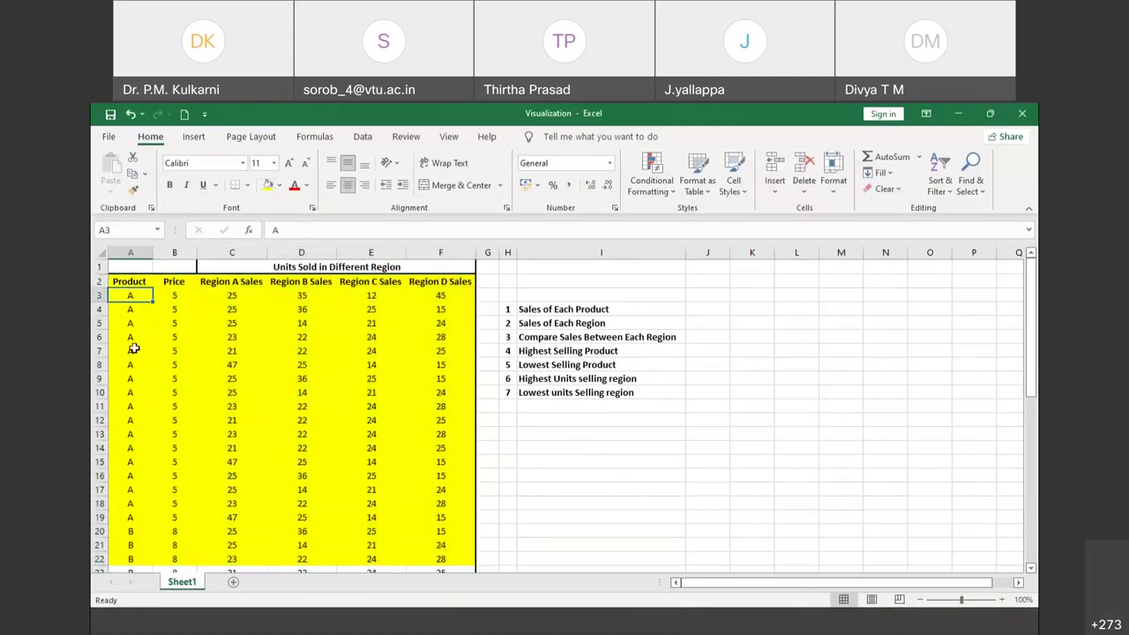
# Examine the Product, Price and Region A to D sales columns of the highlighted table one after another
pyautogui.moveTo(132, 349); pyautogui.dragTo(134, 562)
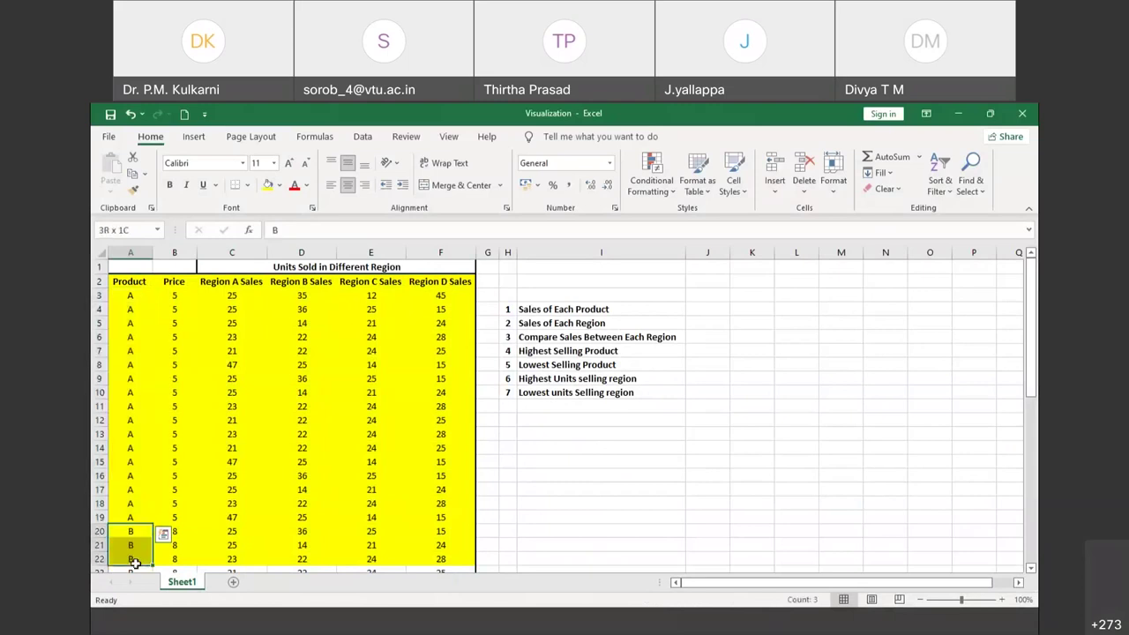
pyautogui.moveTo(174, 296); pyautogui.dragTo(179, 562)
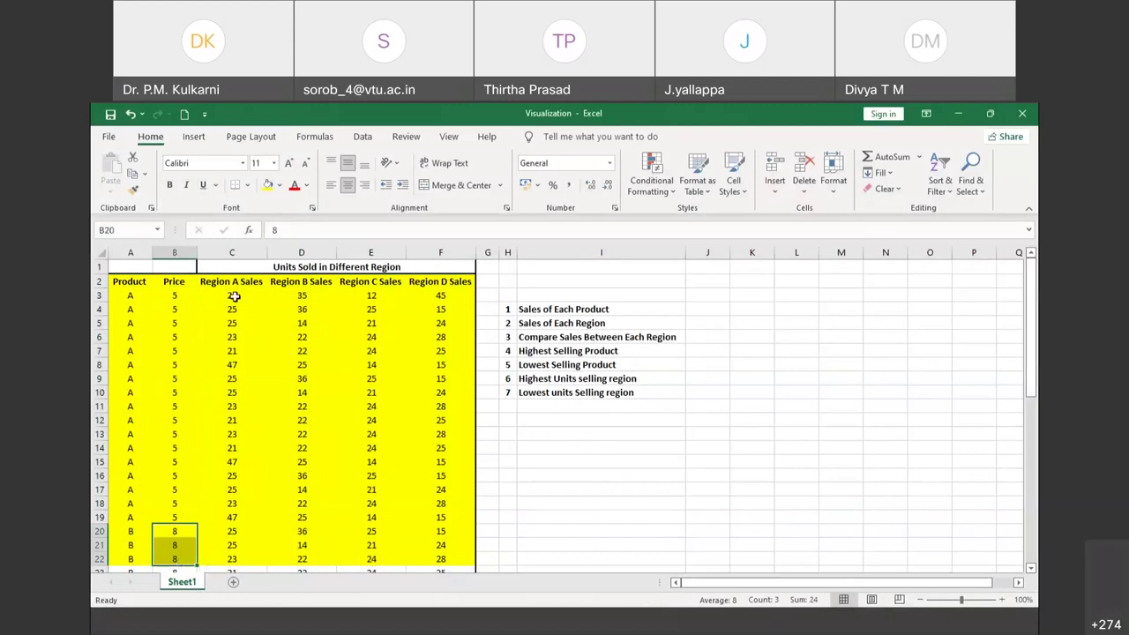
pyautogui.moveTo(235, 297); pyautogui.dragTo(236, 351)
pyautogui.moveTo(238, 402); pyautogui.dragTo(252, 559)
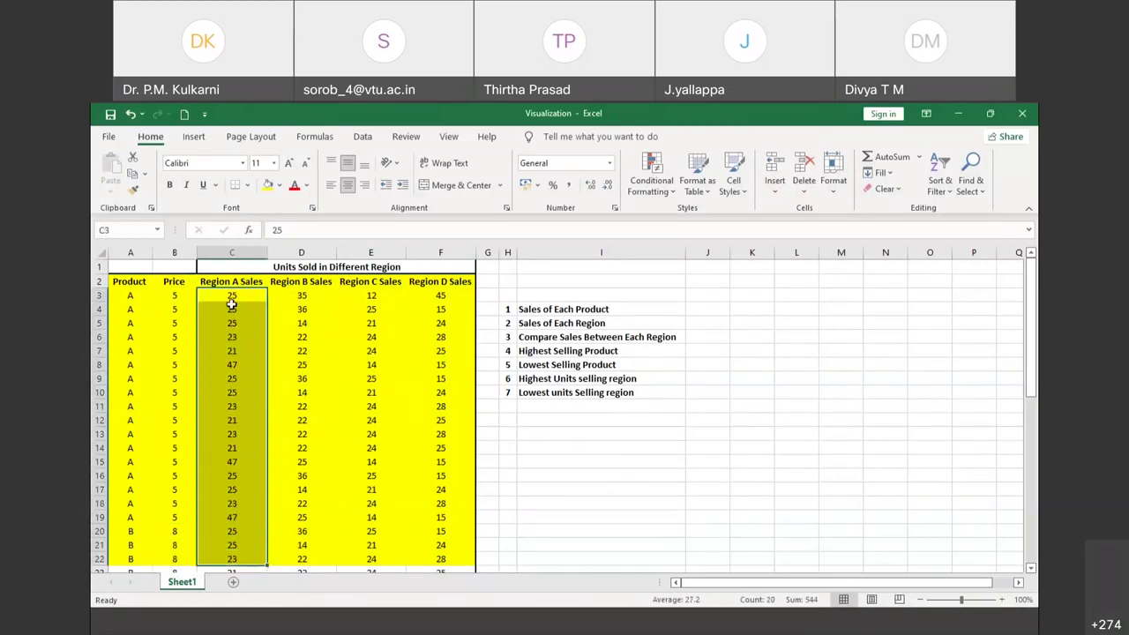
pyautogui.moveTo(308, 294); pyautogui.dragTo(316, 559)
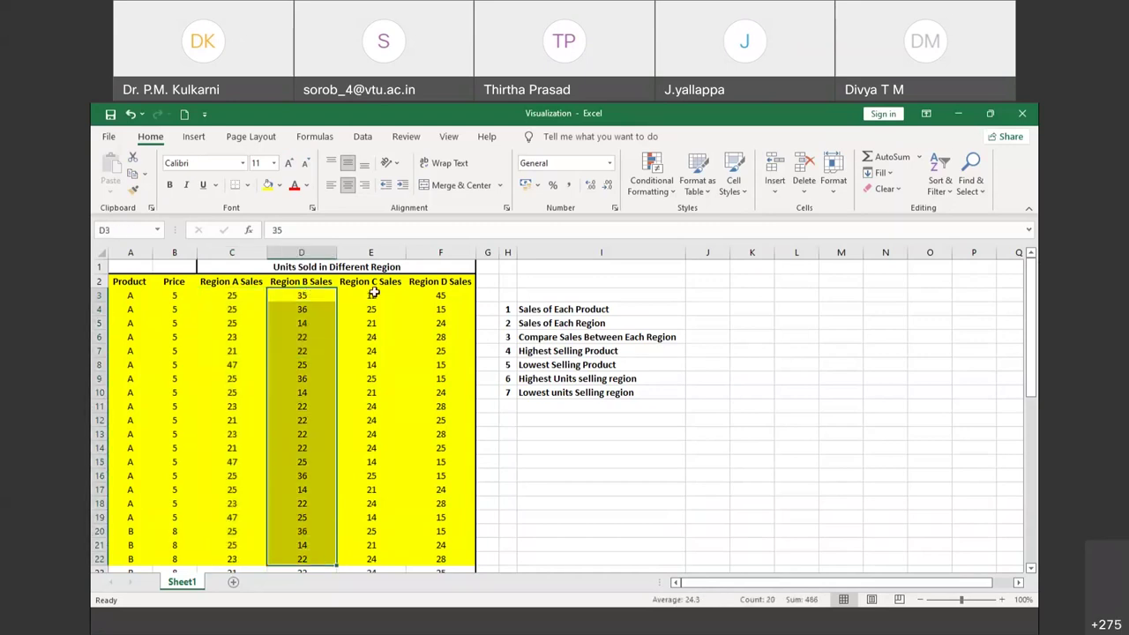
pyautogui.moveTo(372, 295); pyautogui.dragTo(373, 559)
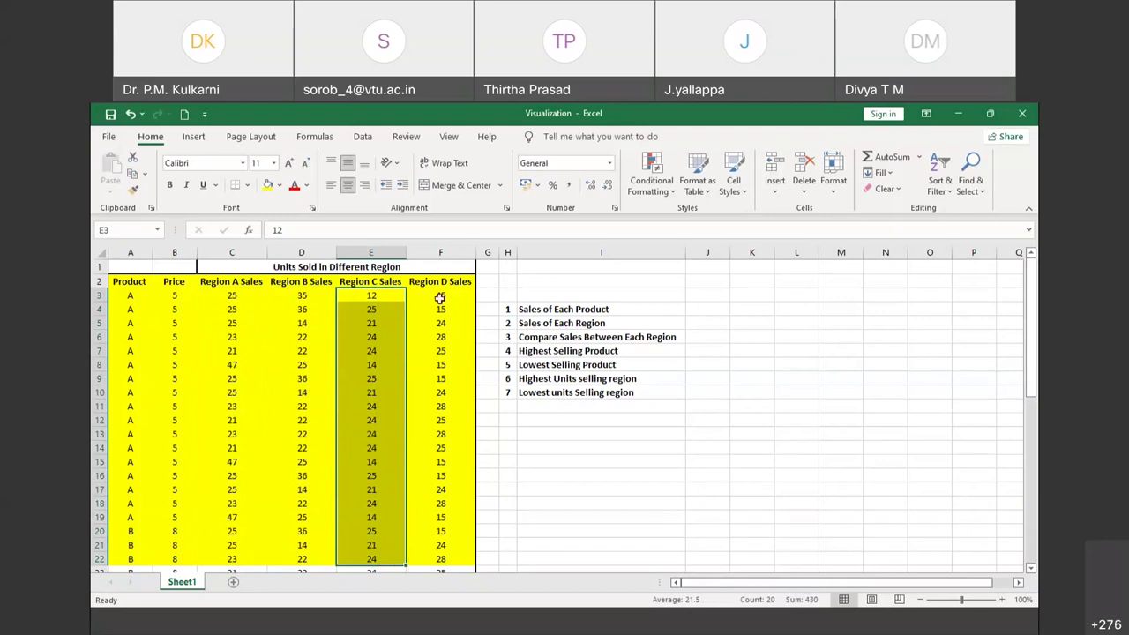
pyautogui.moveTo(440, 296); pyautogui.dragTo(449, 559)
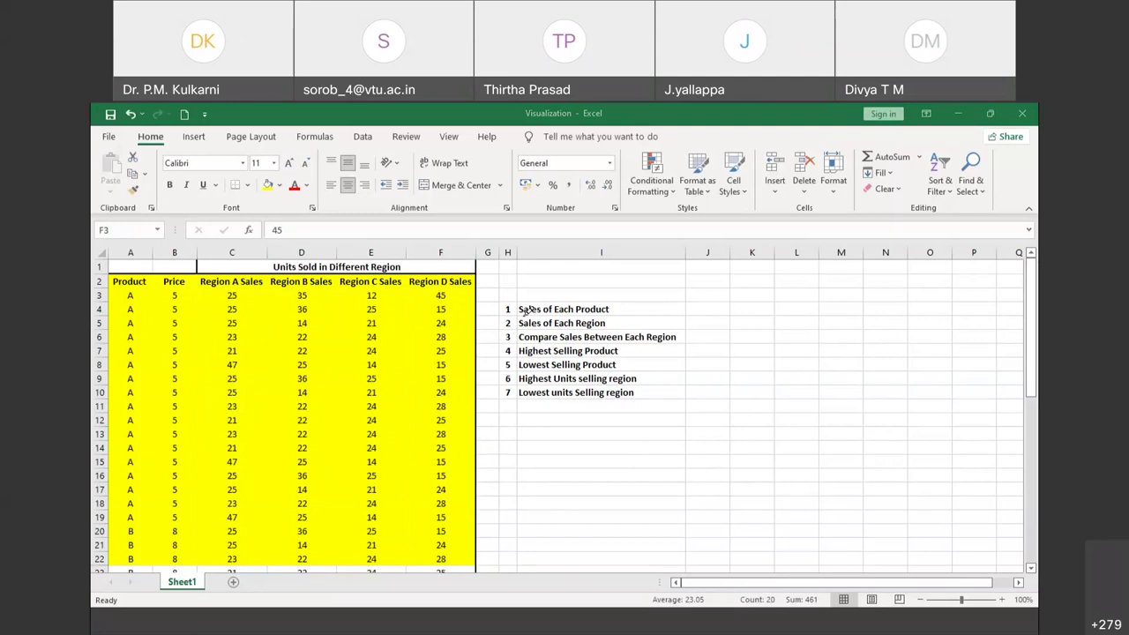
# Mark the task list and the empty area beside it with red pen strokes, and clear the annotations
pyautogui.moveTo(520, 314); pyautogui.dragTo(613, 313)
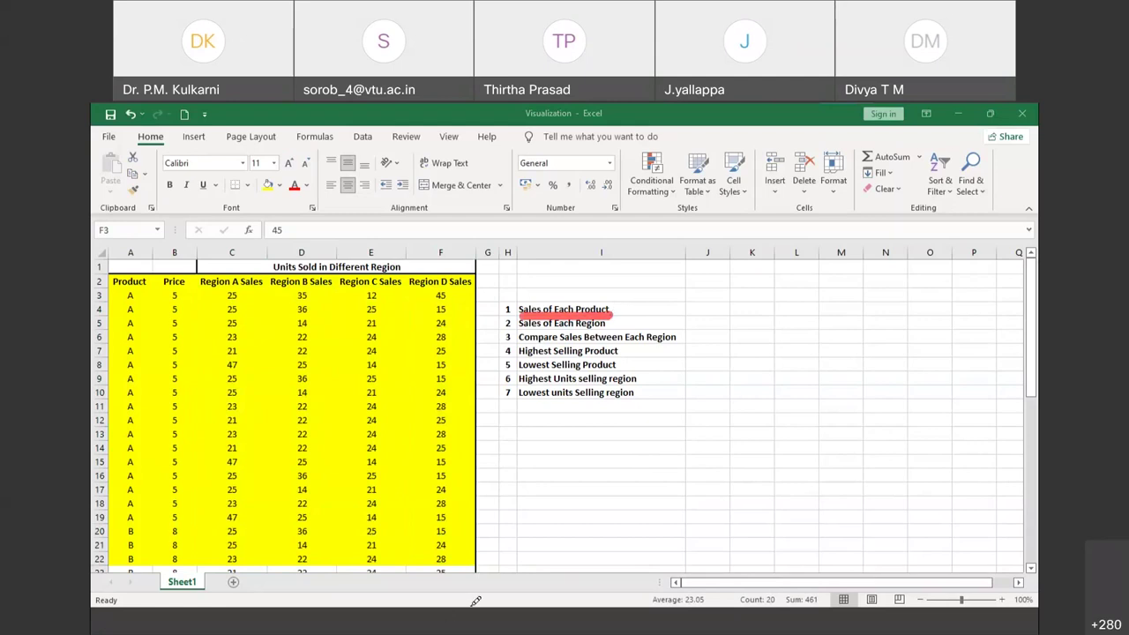
pyautogui.moveTo(522, 325)
pyautogui.mouseDown()
pyautogui.moveTo(613, 324)
pyautogui.moveTo(589, 328)
pyautogui.mouseUp()
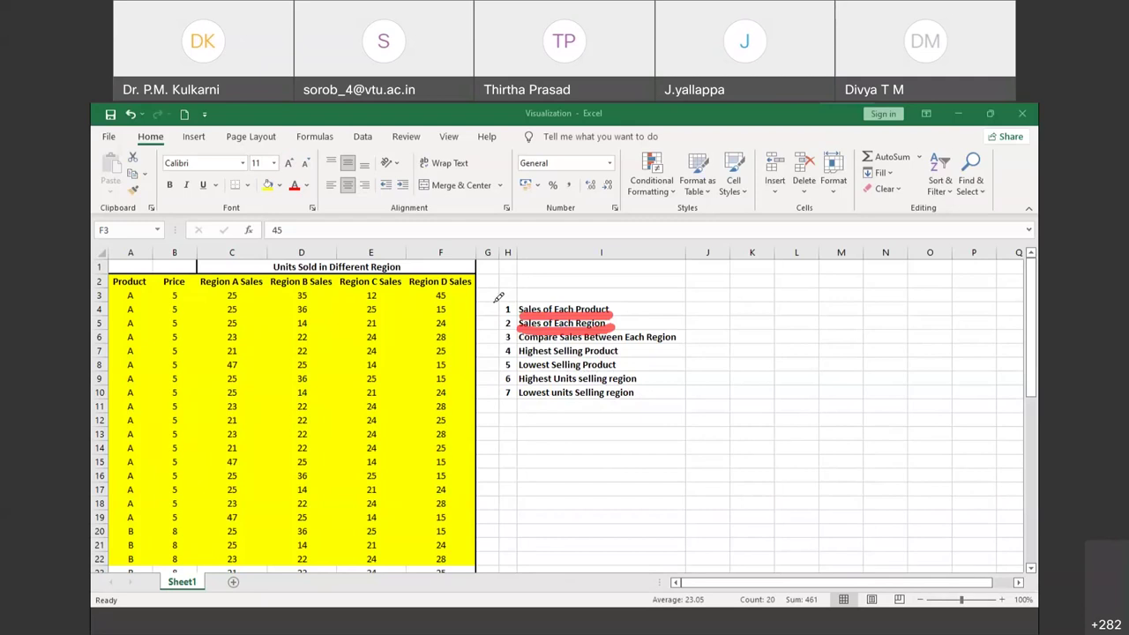
pyautogui.moveTo(490, 303)
pyautogui.mouseDown()
pyautogui.moveTo(573, 288)
pyautogui.moveTo(740, 383)
pyautogui.moveTo(719, 452)
pyautogui.moveTo(582, 465)
pyautogui.moveTo(499, 379)
pyautogui.moveTo(501, 298)
pyautogui.mouseUp()
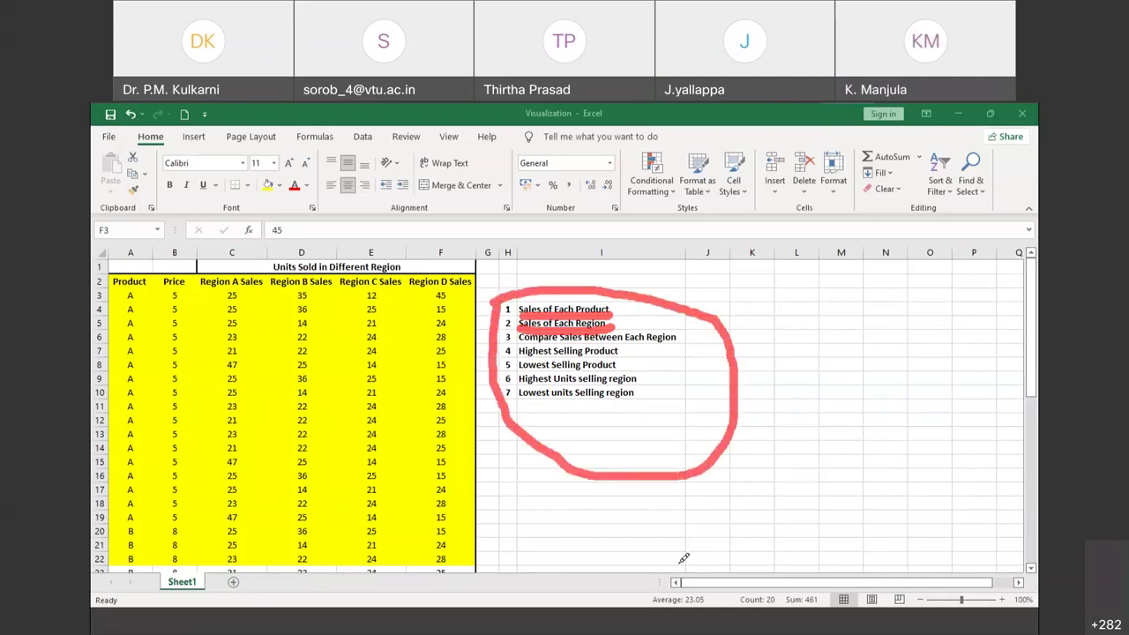
pyautogui.moveTo(775, 271)
pyautogui.mouseDown()
pyautogui.moveTo(782, 506)
pyautogui.moveTo(1016, 397)
pyautogui.moveTo(1016, 275)
pyautogui.moveTo(784, 268)
pyautogui.mouseUp()
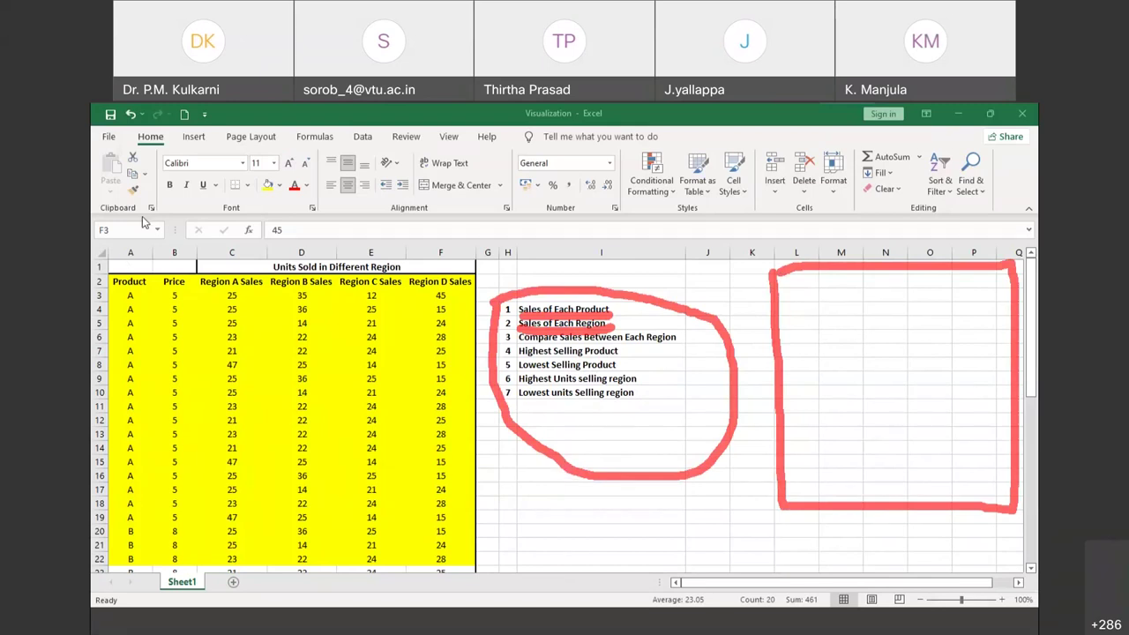
pyautogui.press('Escape')
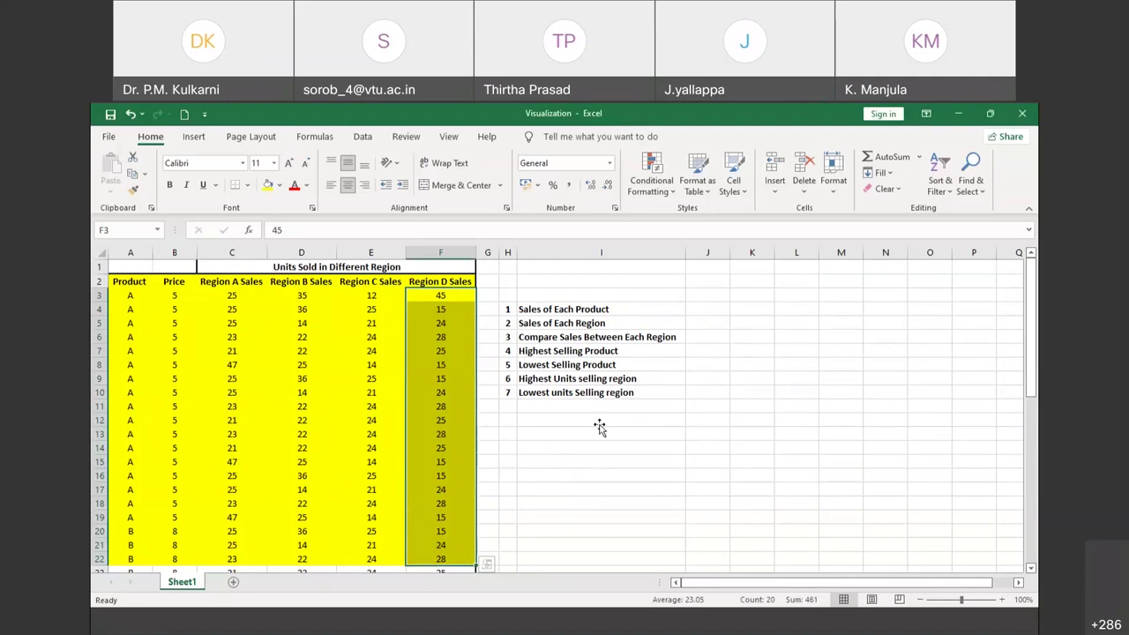
pyautogui.click(599, 423)
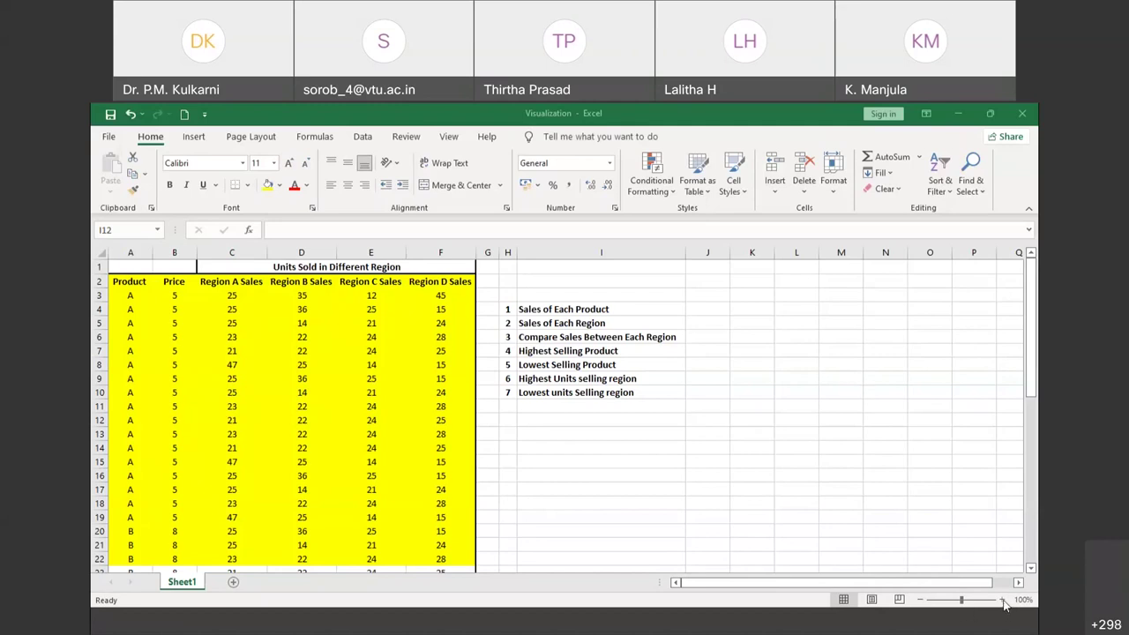
# Set the worksheet zoom to 110%
pyautogui.click(706, 520)
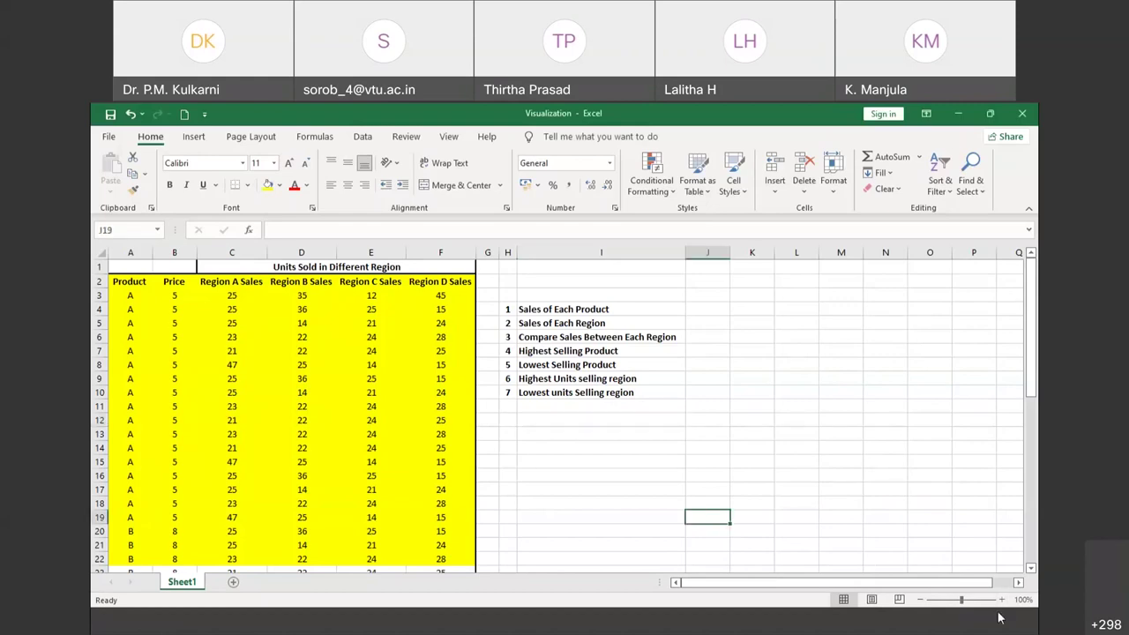
pyautogui.click(1001, 599)
pyautogui.click(1001, 599)
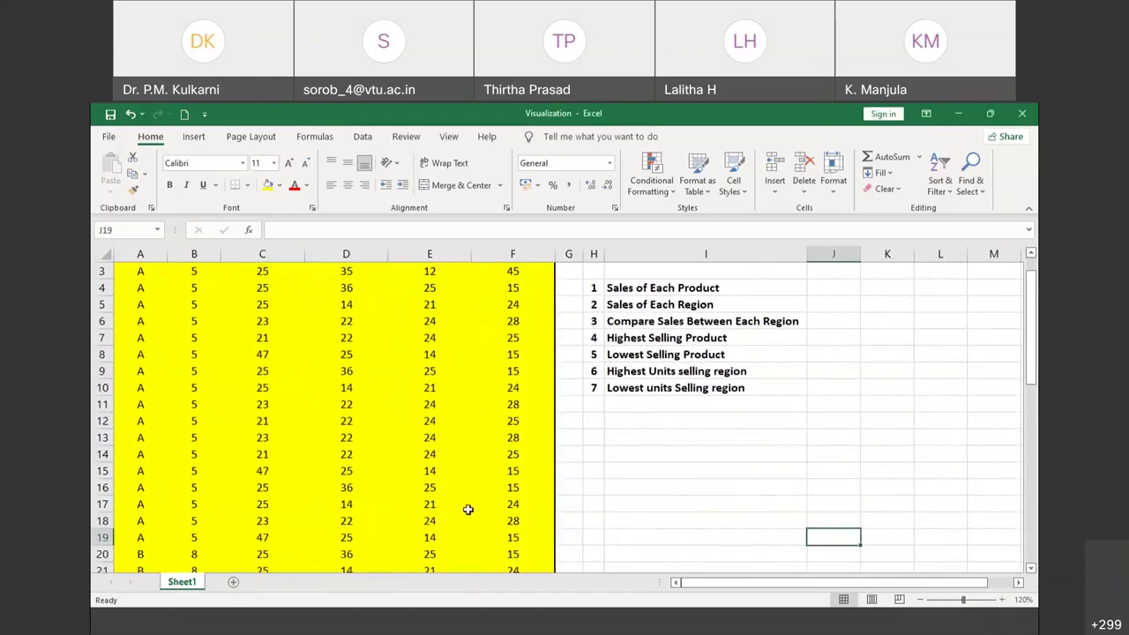
pyautogui.scroll(1, 467, 510)
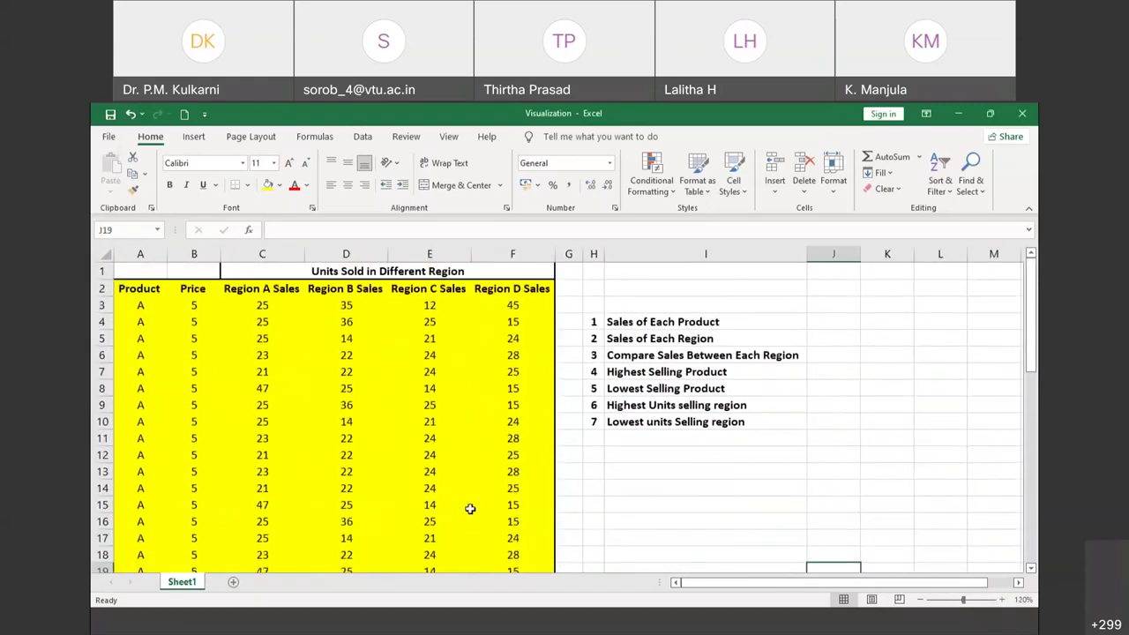
pyautogui.click(920, 600)
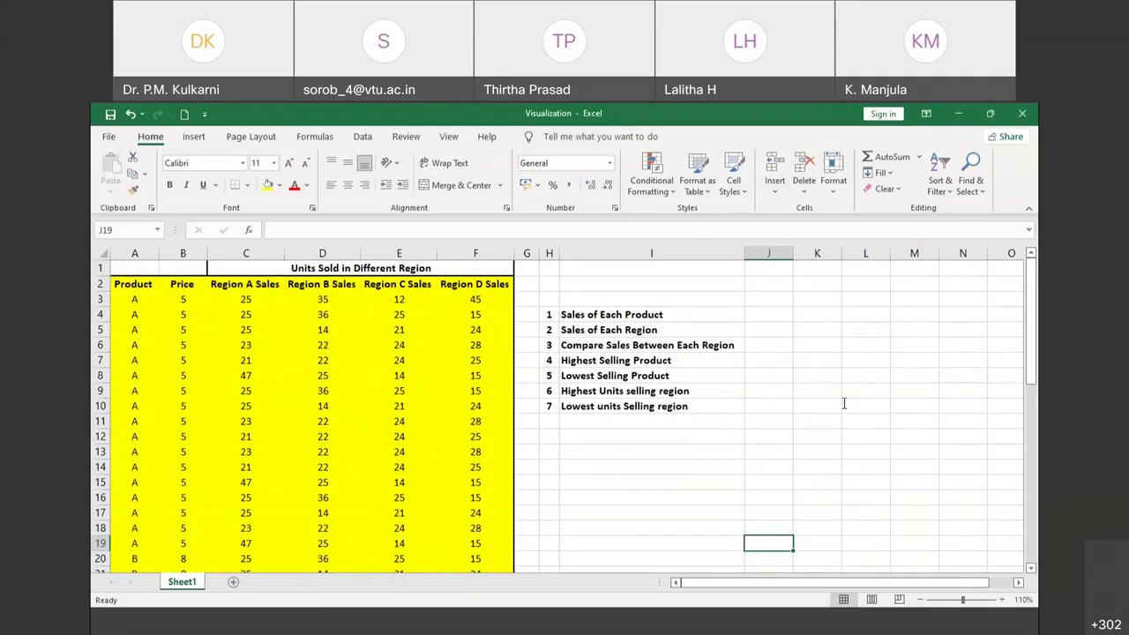
# Look through the sales records down to the product D rows and return to the start of the sheet
pyautogui.click(234, 619)
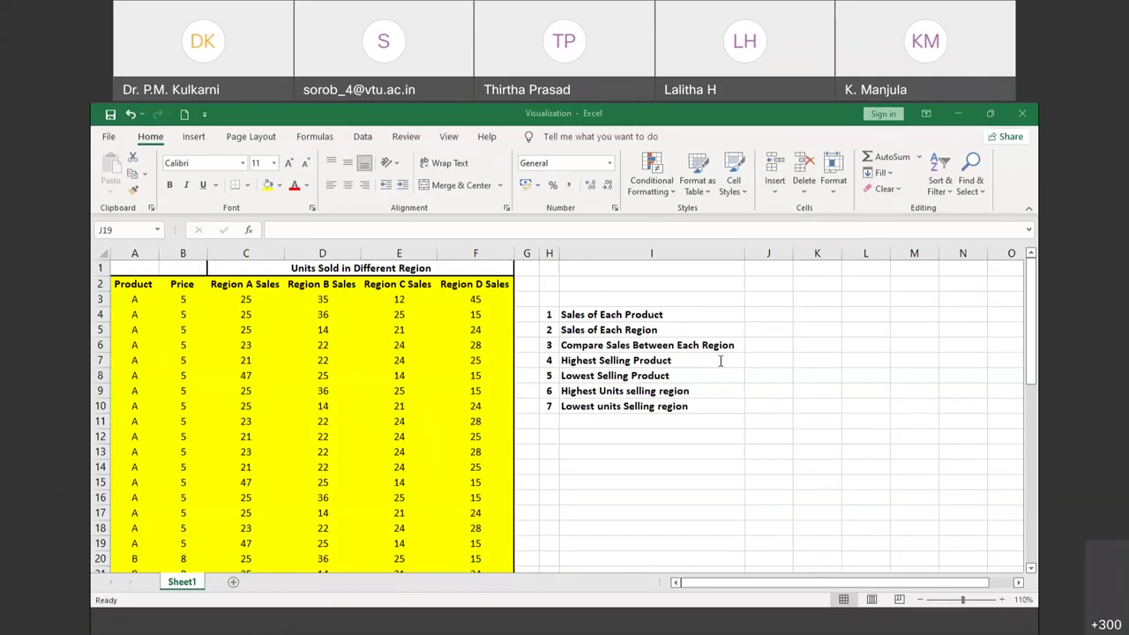
pyautogui.click(317, 624)
pyautogui.click(921, 601)
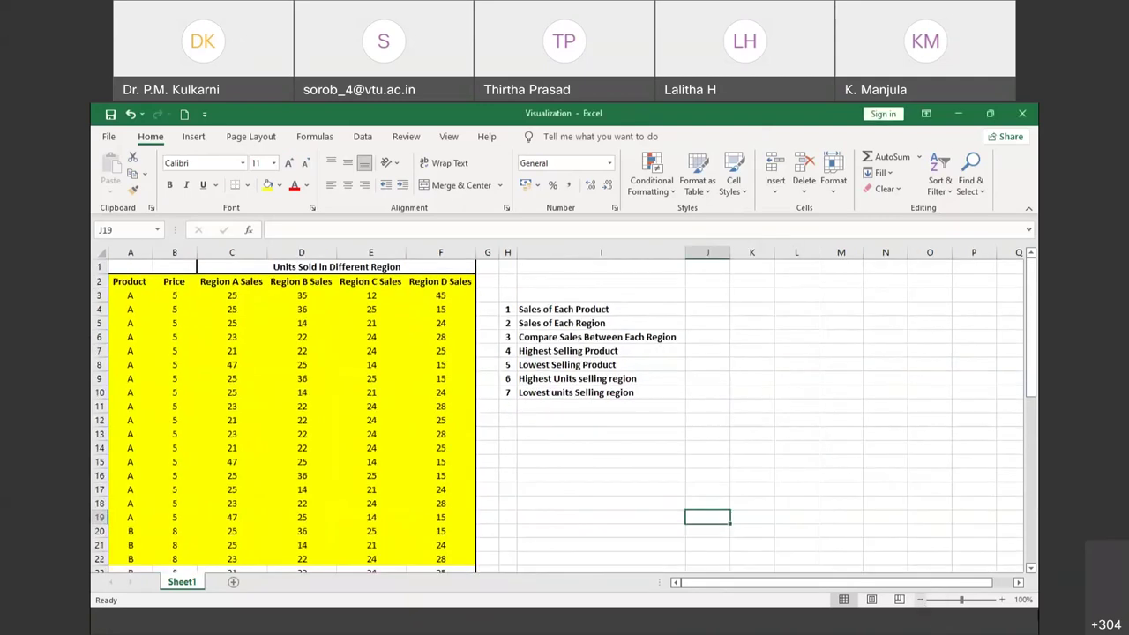
pyautogui.click(1002, 599)
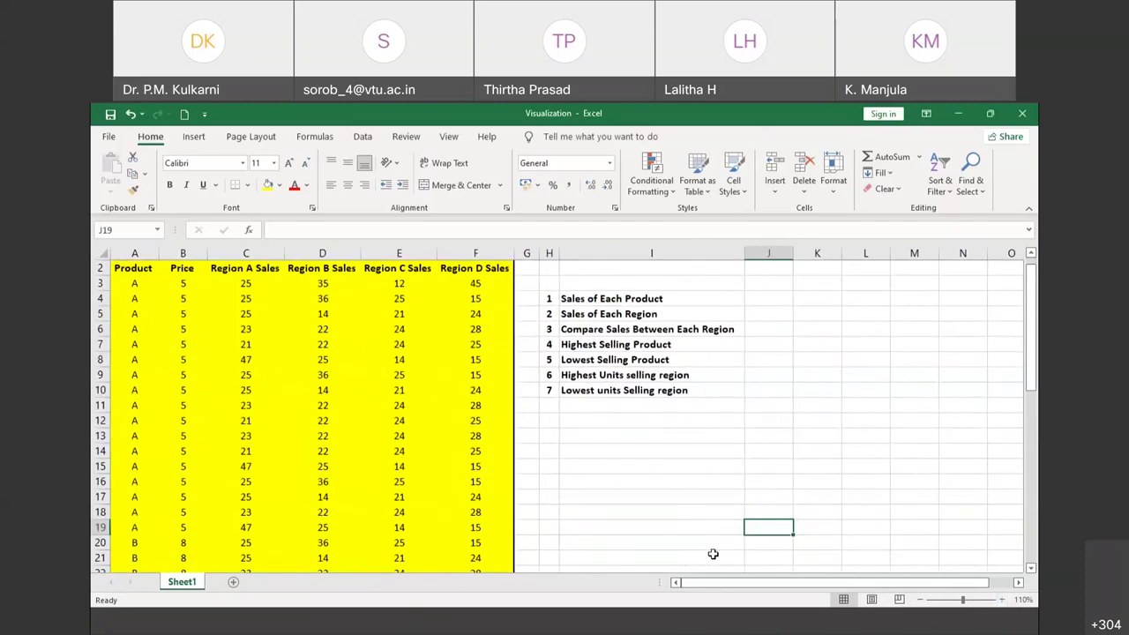
pyautogui.scroll(1, 695, 542)
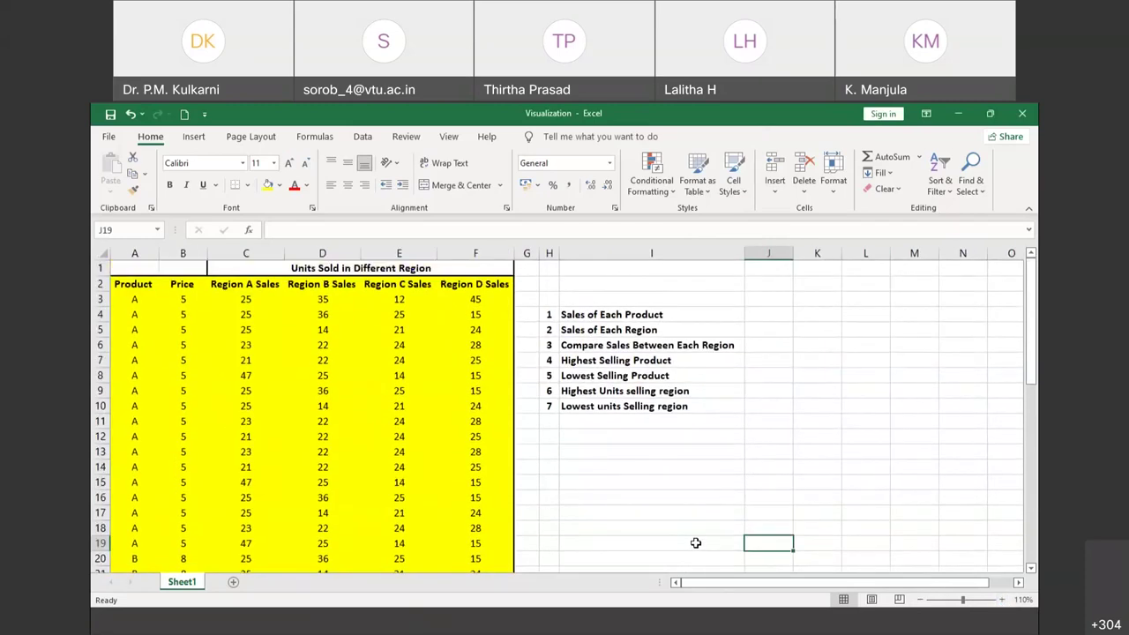
pyautogui.scroll(-1, 695, 542)
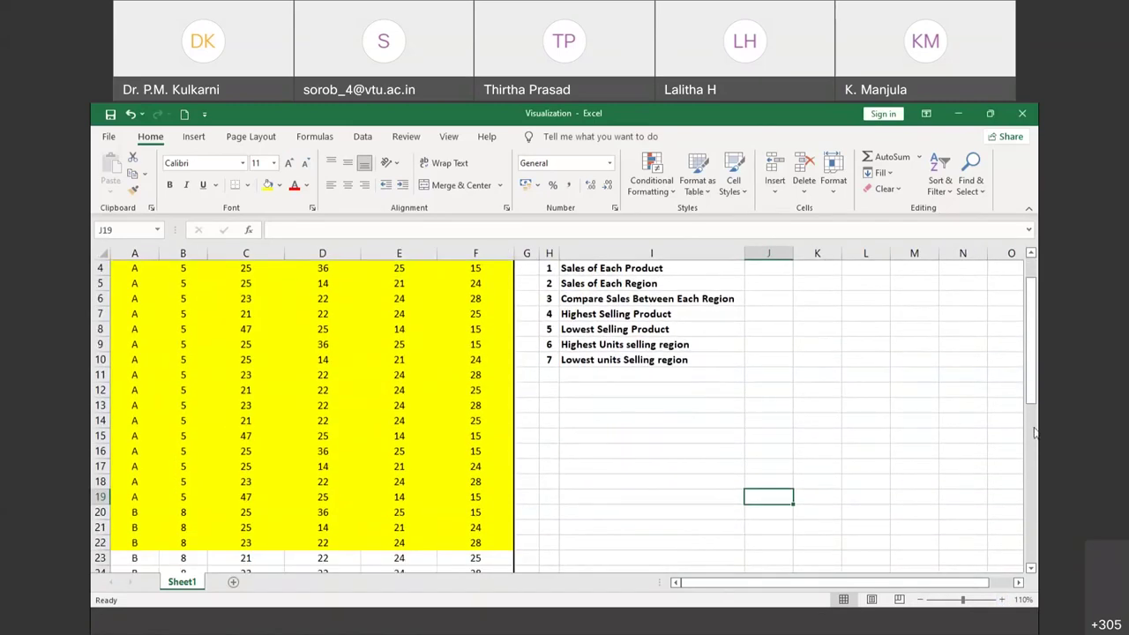
pyautogui.click(1030, 527)
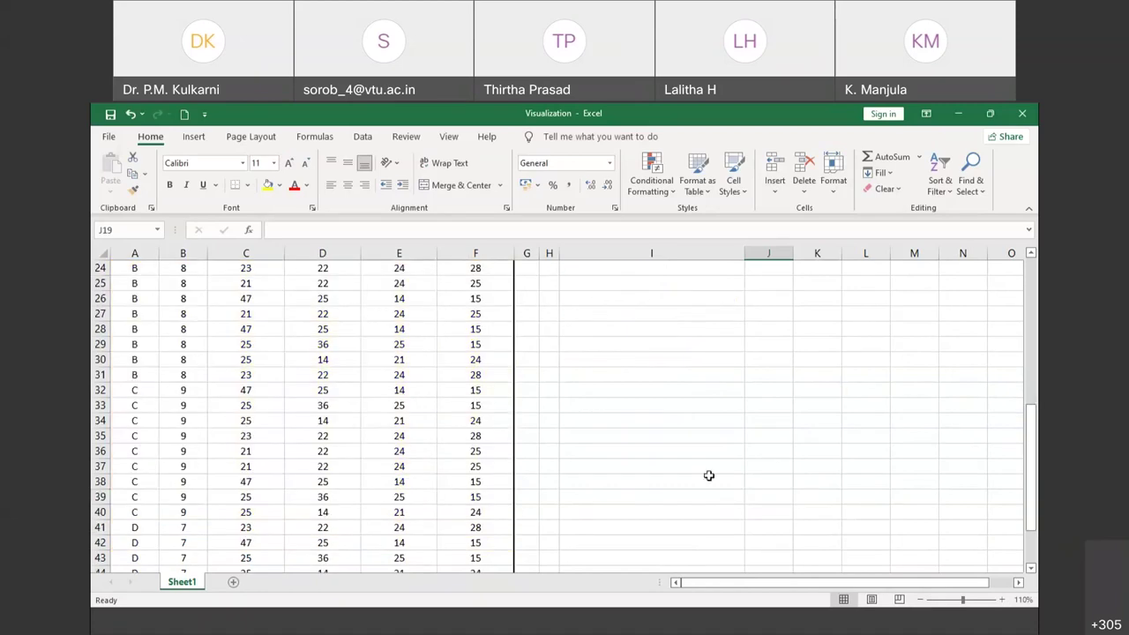
pyautogui.scroll(8, 514, 434)
pyautogui.scroll(-1, 514, 434)
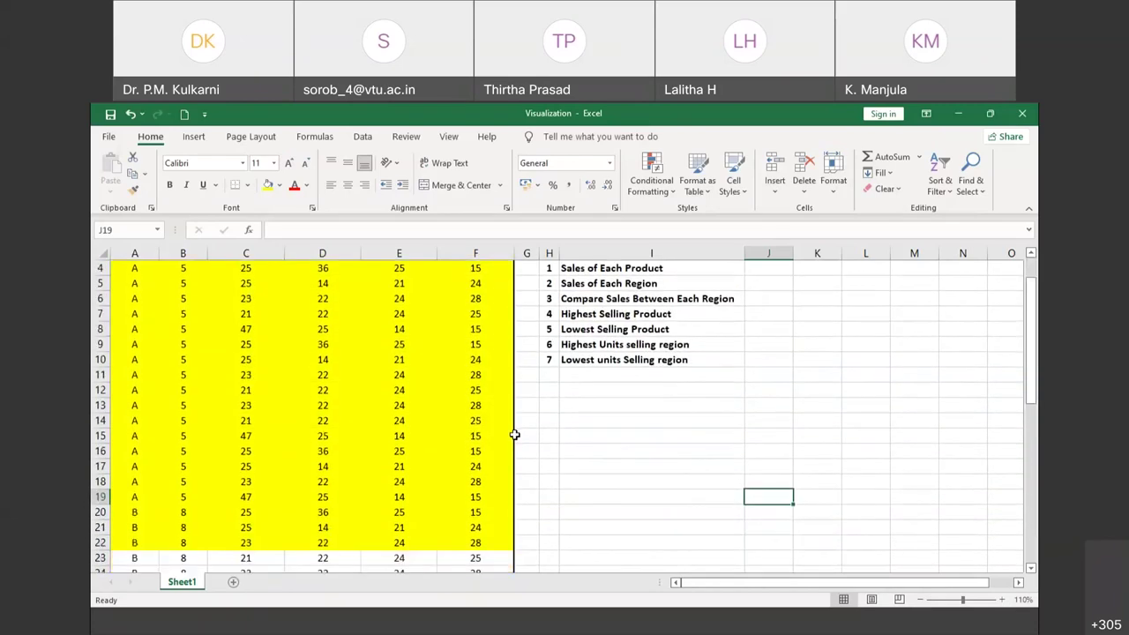
pyautogui.scroll(1, 514, 434)
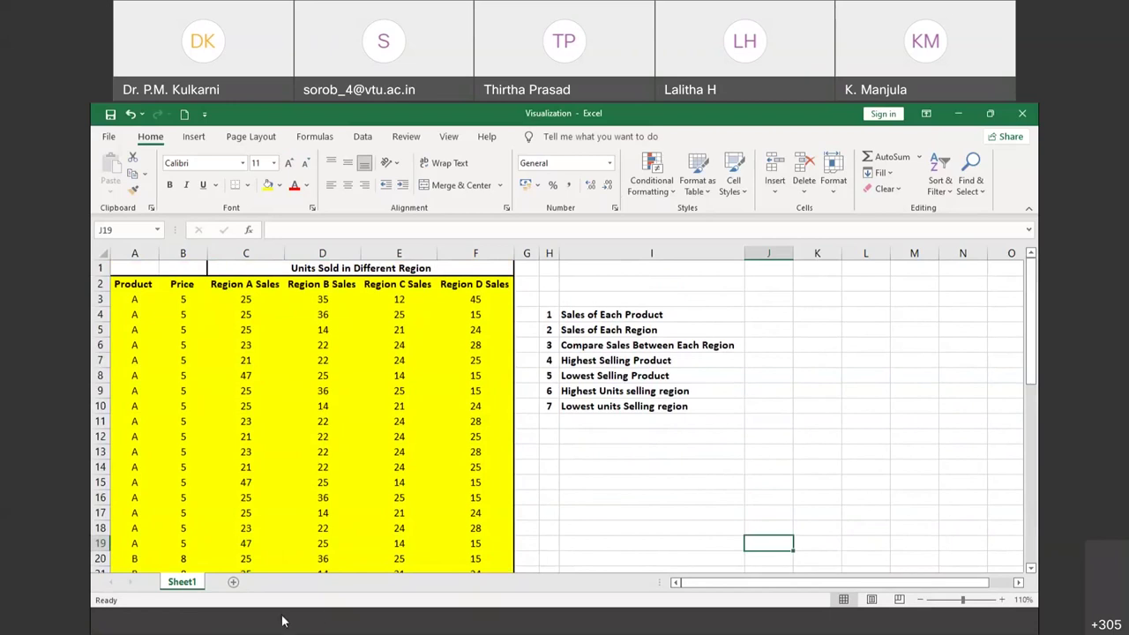
pyautogui.click(240, 626)
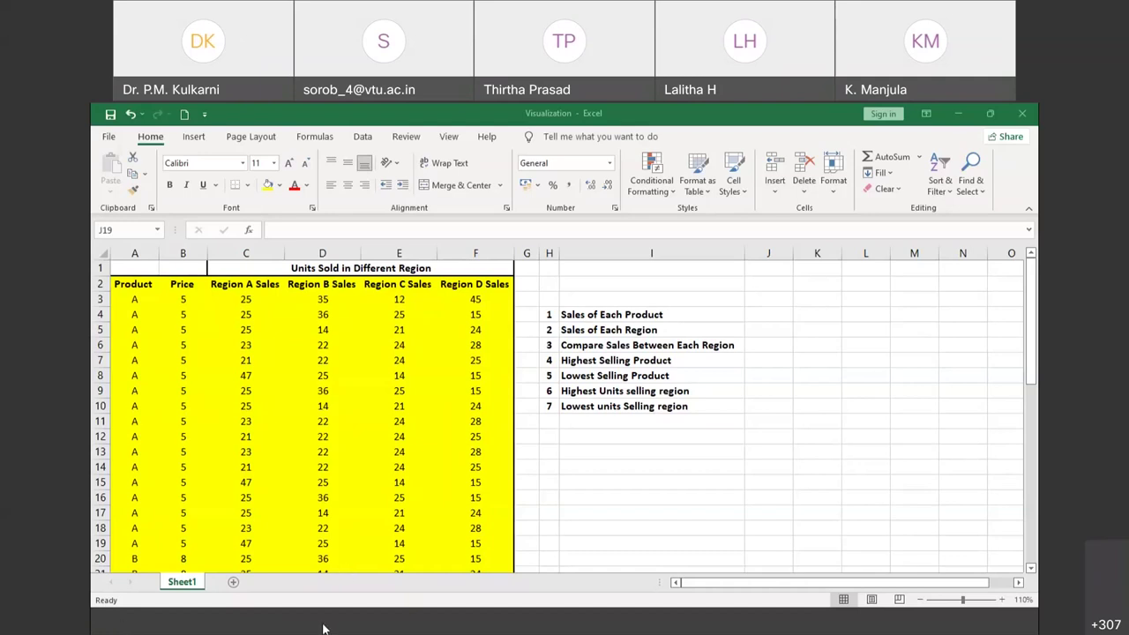
pyautogui.click(350, 592)
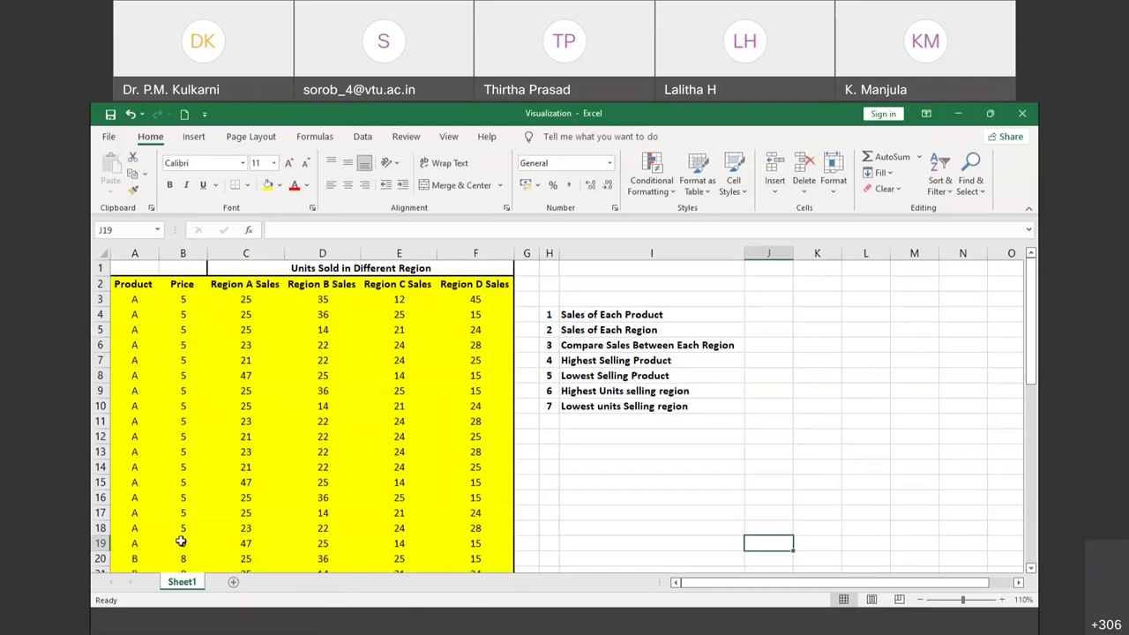
pyautogui.scroll(-1, 179, 537)
pyautogui.scroll(1, 181, 541)
# Bring up the submitted answer workbook, enable editing and review its product and region sales answers
pyautogui.click(236, 621)
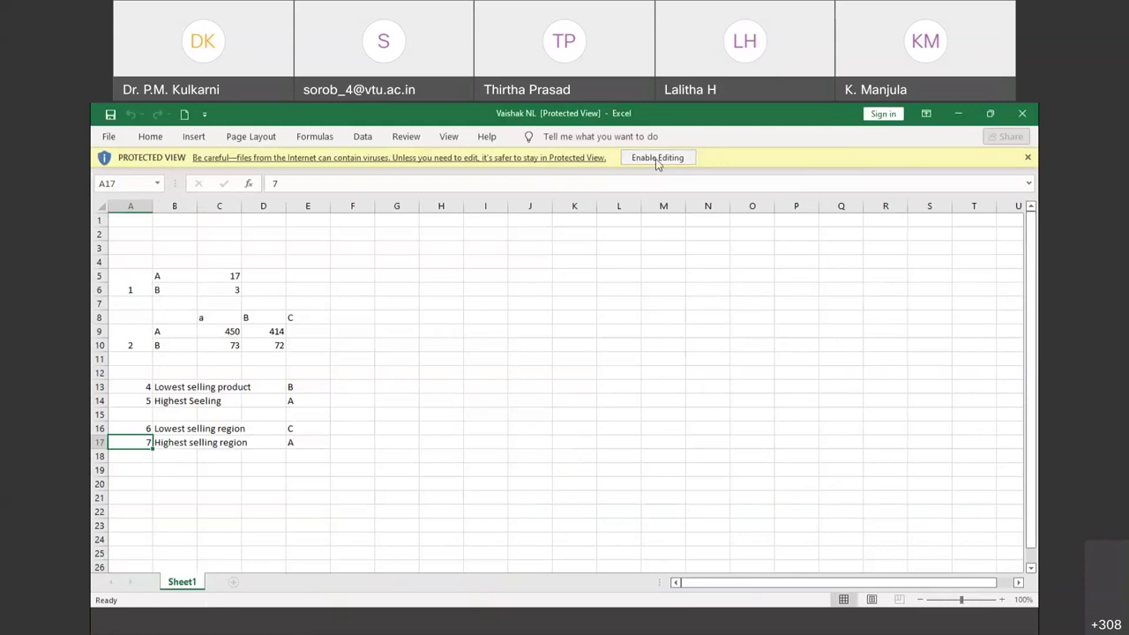
pyautogui.click(657, 160)
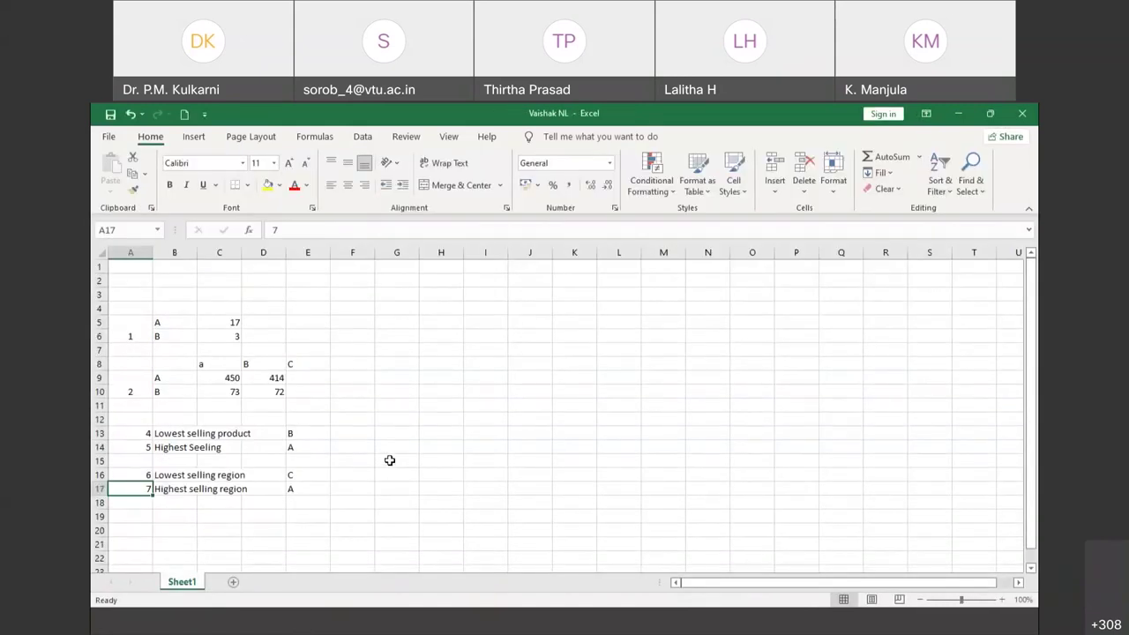
pyautogui.scroll(-2, 389, 460)
pyautogui.scroll(2, 390, 459)
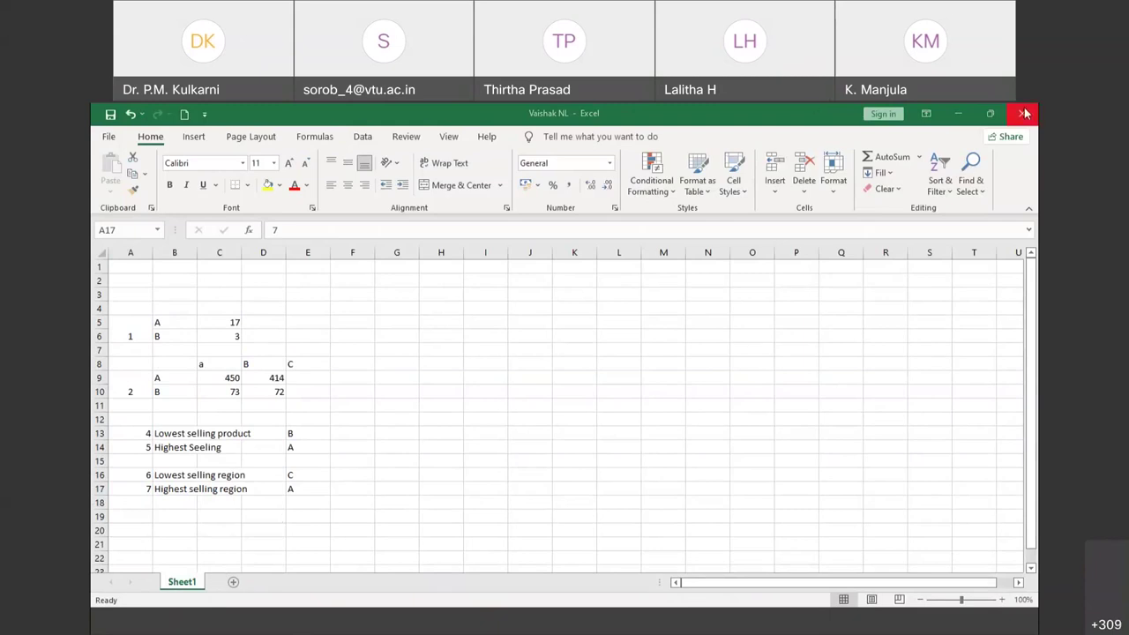
# Switch to Gmail in the browser and enlarge the emailed image of the Sales in Different Zones chart
pyautogui.click(240, 625)
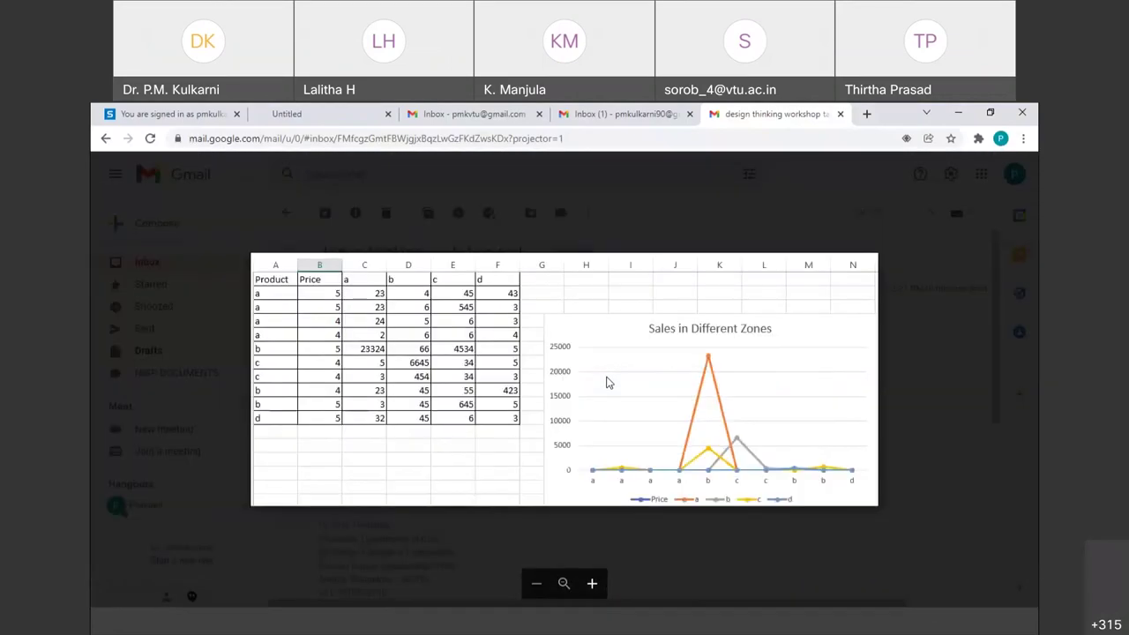
pyautogui.press('+')
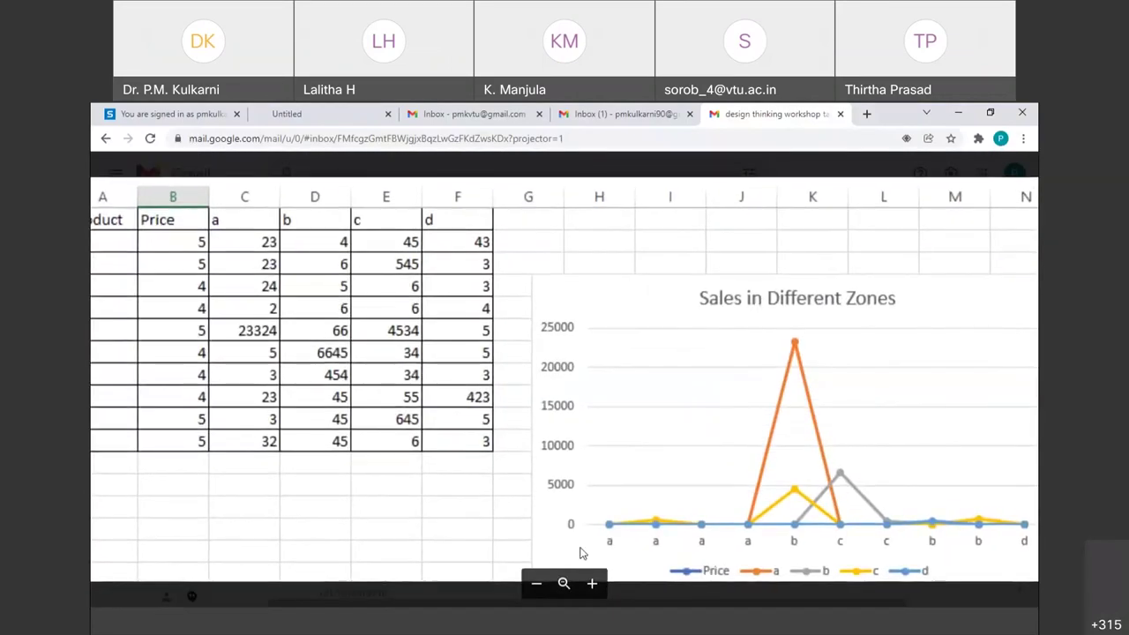
# Examine the full image of the emailed sales table and Sales in Different Zones chart, then its enlarged product columns and line plot
pyautogui.click(536, 585)
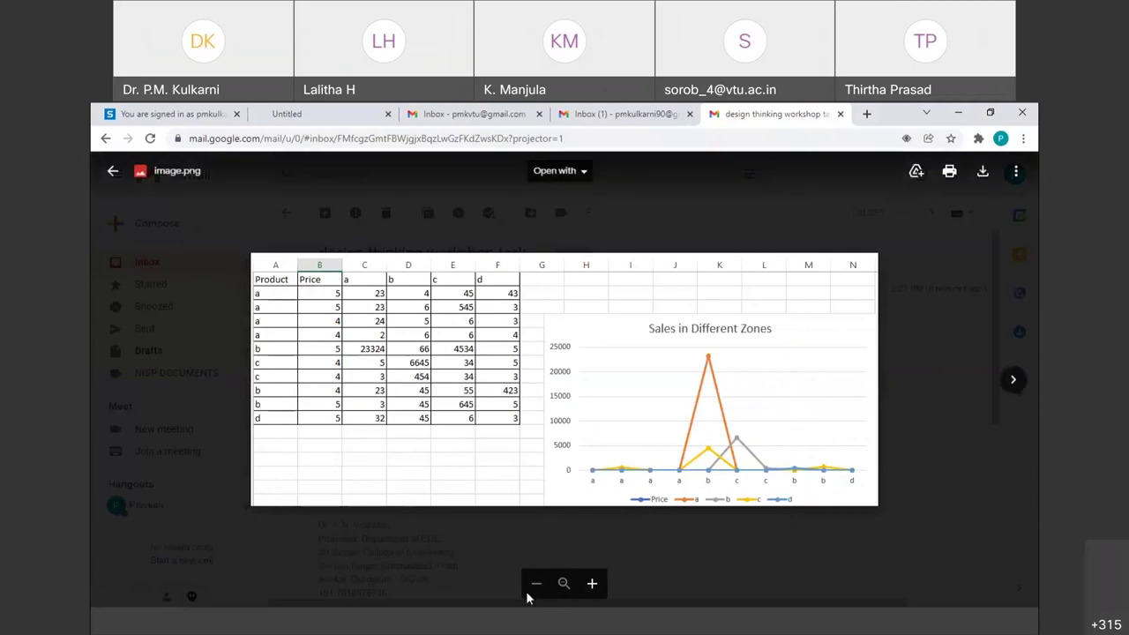
pyautogui.click(592, 584)
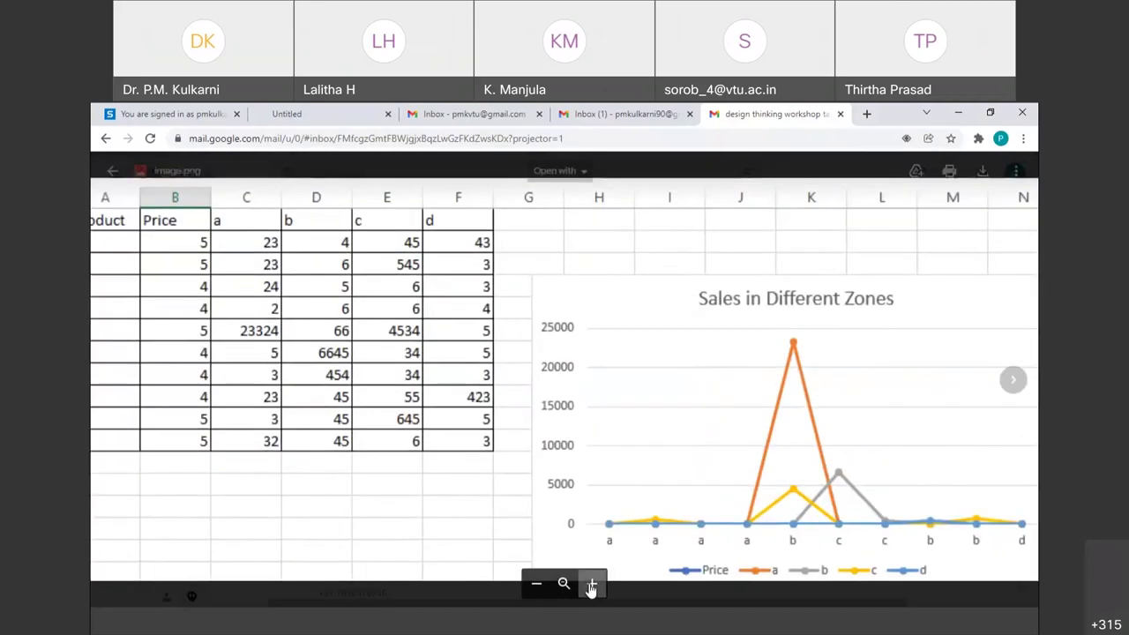
pyautogui.moveTo(460, 406); pyautogui.dragTo(480, 410)
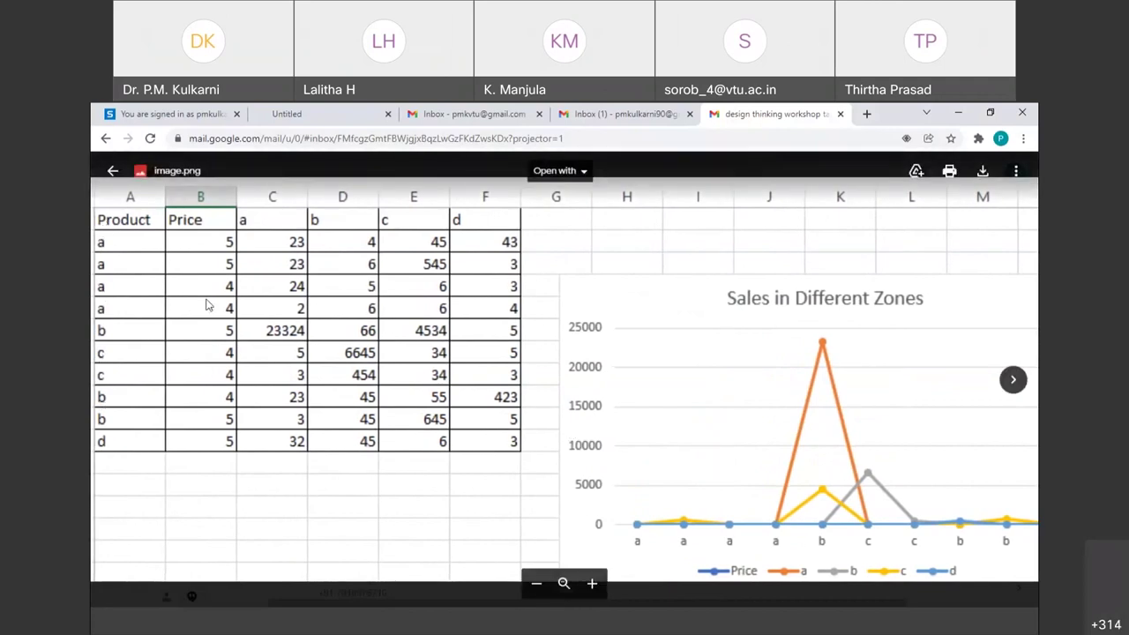
pyautogui.moveTo(394, 340); pyautogui.dragTo(295, 329)
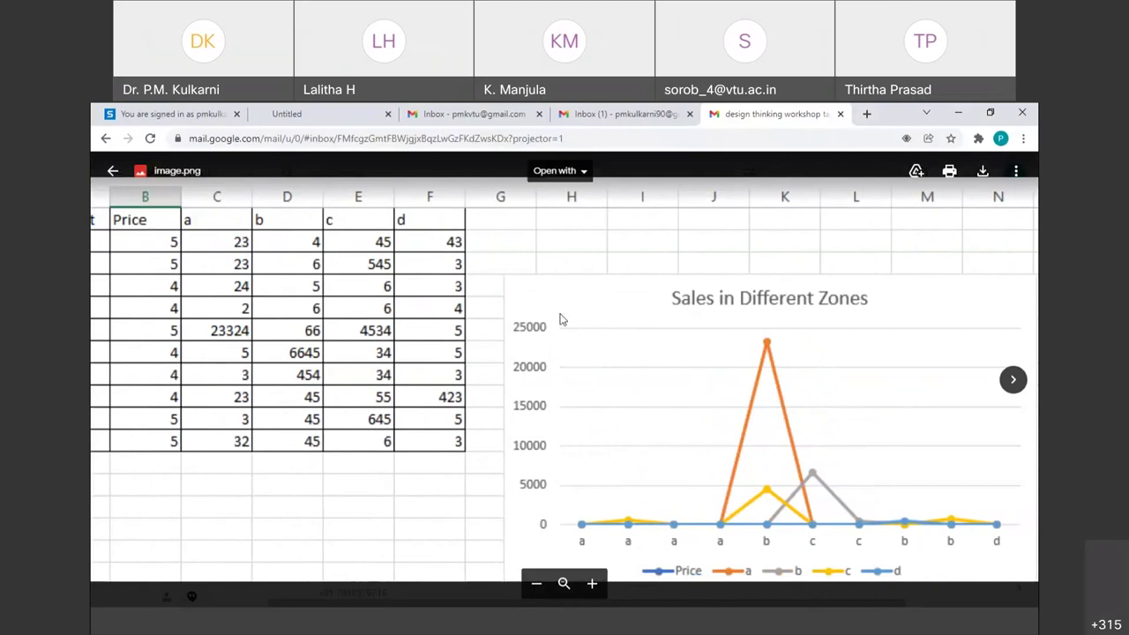
pyautogui.click(523, 438)
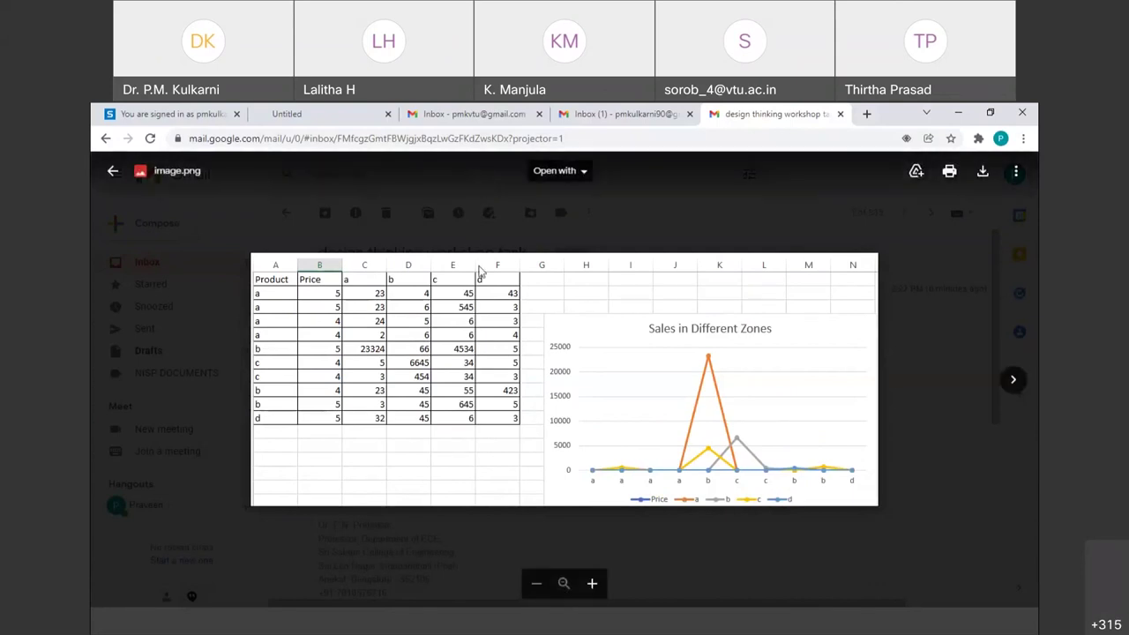
# Close the chart image, return to the inbox and read the new email with the subject Tools
pyautogui.click(112, 171)
pyautogui.click(146, 262)
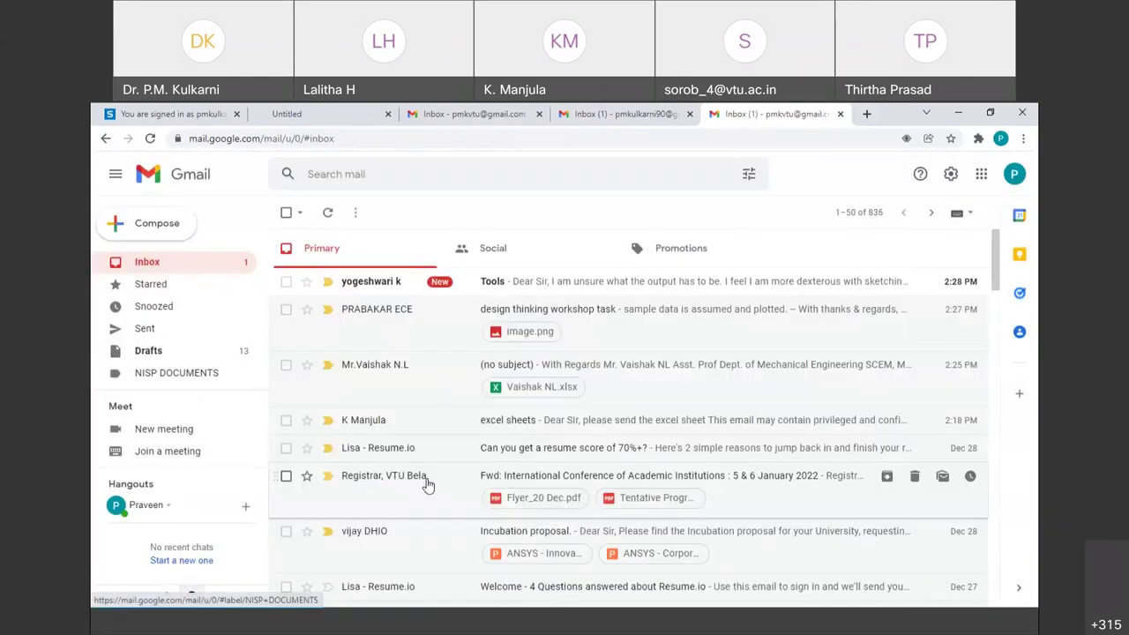
pyautogui.click(519, 286)
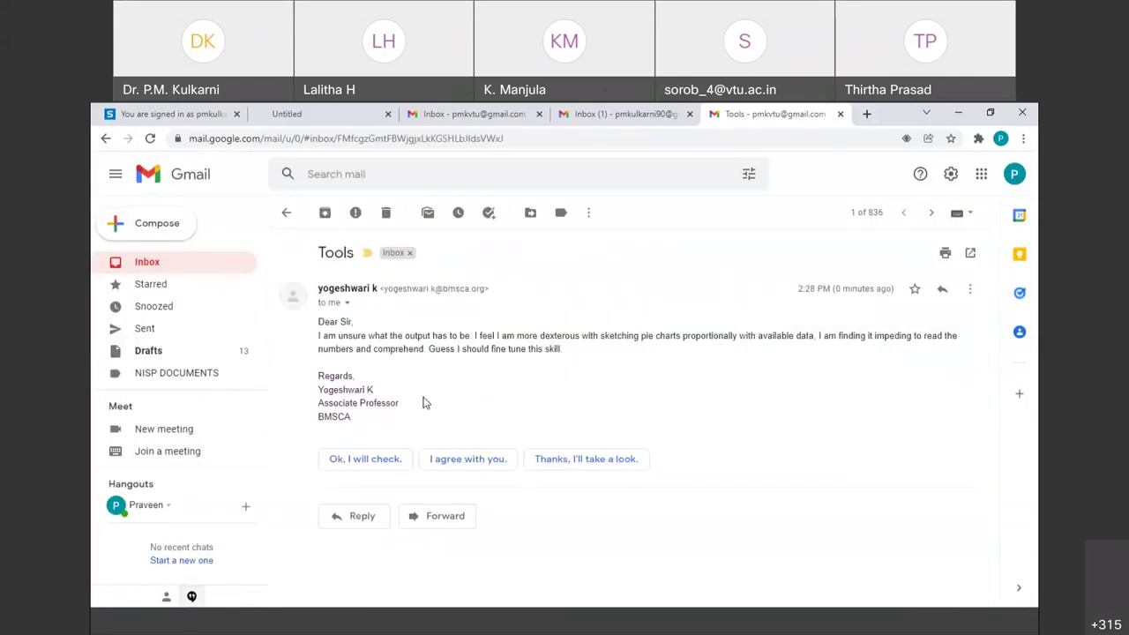
# Reopen image.png from the design thinking workshop task email and examine the enlarged Sales in Different Zones chart
pyautogui.click(148, 264)
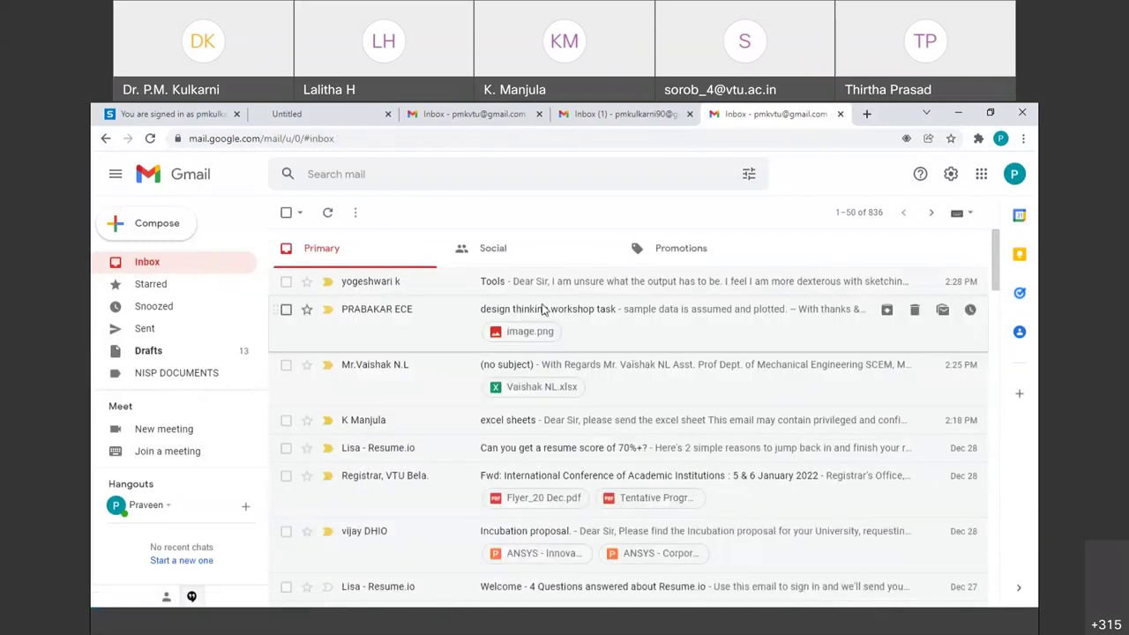
pyautogui.click(541, 305)
pyautogui.click(558, 406)
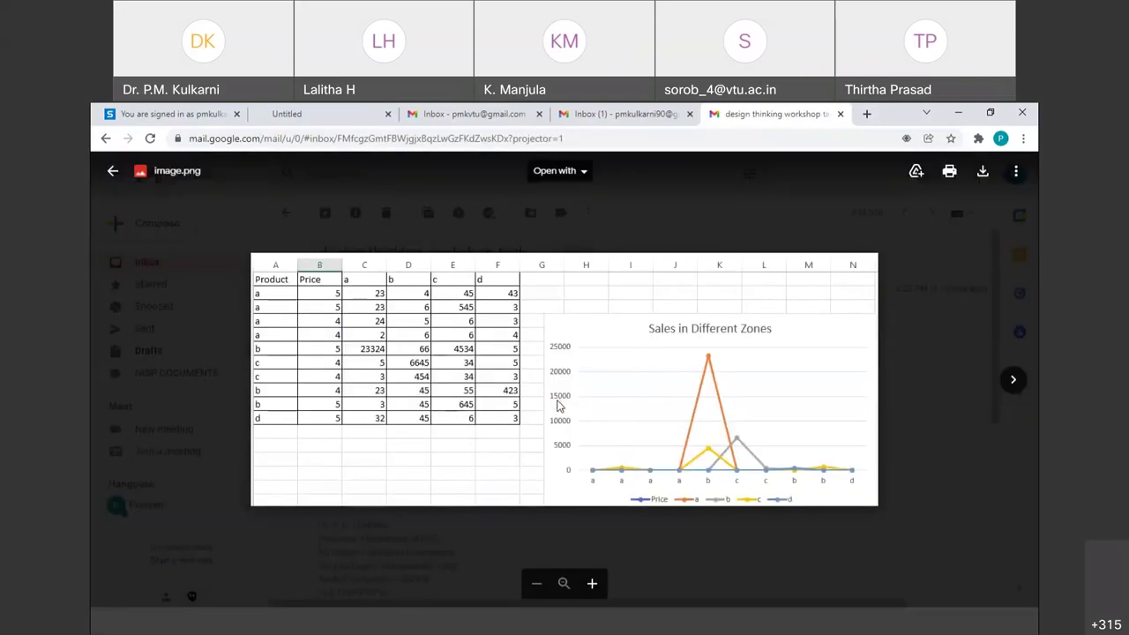
pyautogui.click(558, 406)
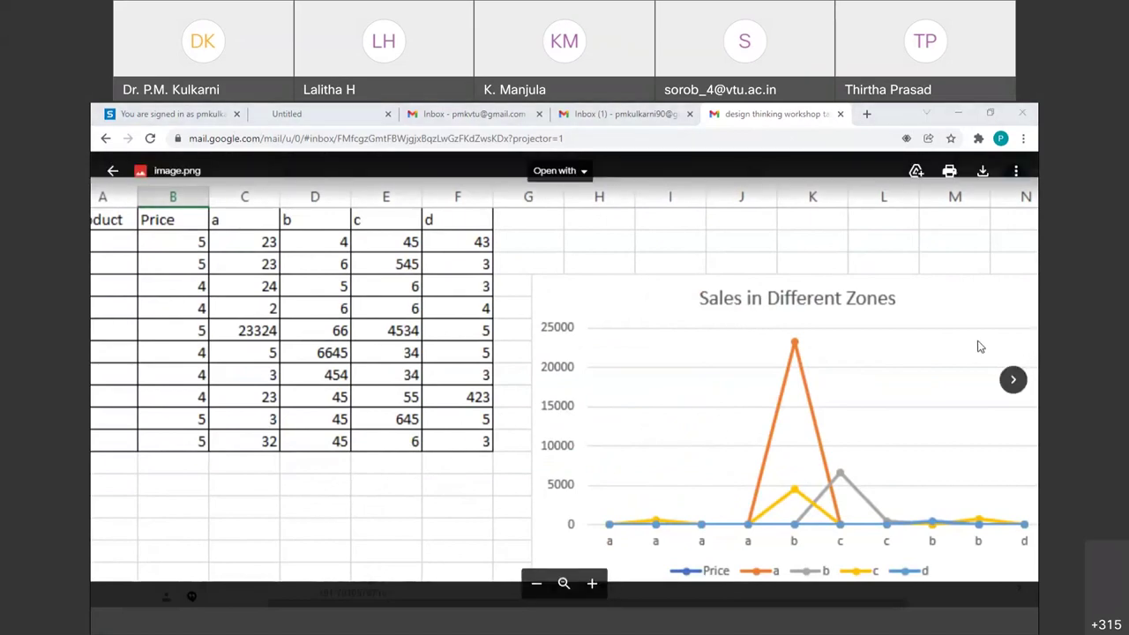
pyautogui.moveTo(729, 388); pyautogui.dragTo(553, 390)
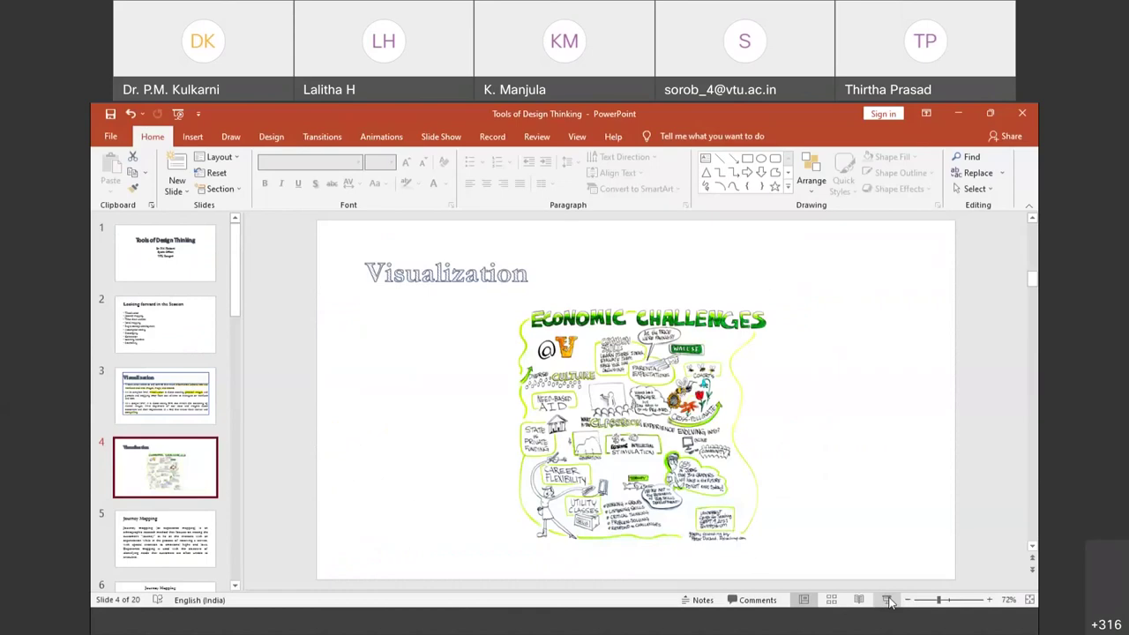
# Switch to the Tools of Design Thinking presentation in PowerPoint, start the slide show at slide 4 and go back to the Visualization text slide
pyautogui.click(887, 599)
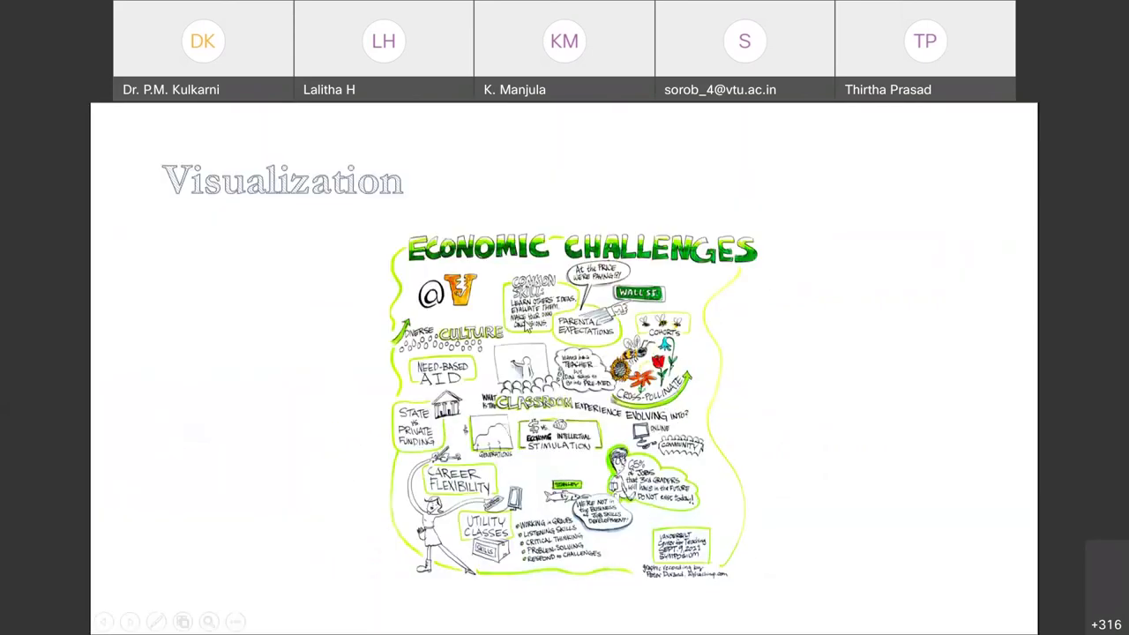
pyautogui.click(526, 325)
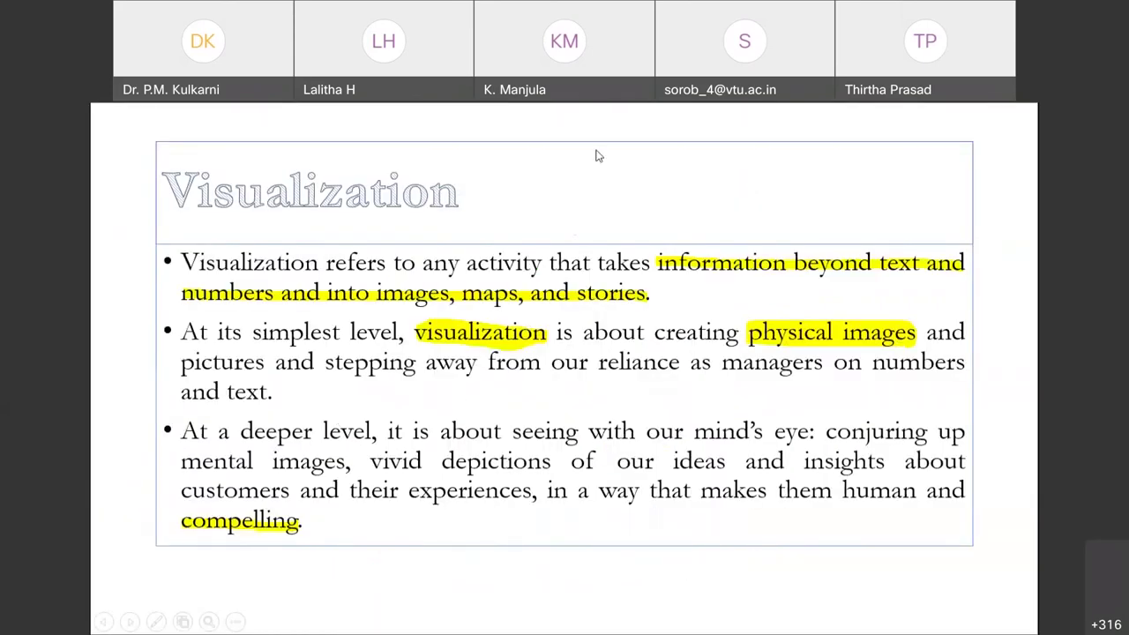